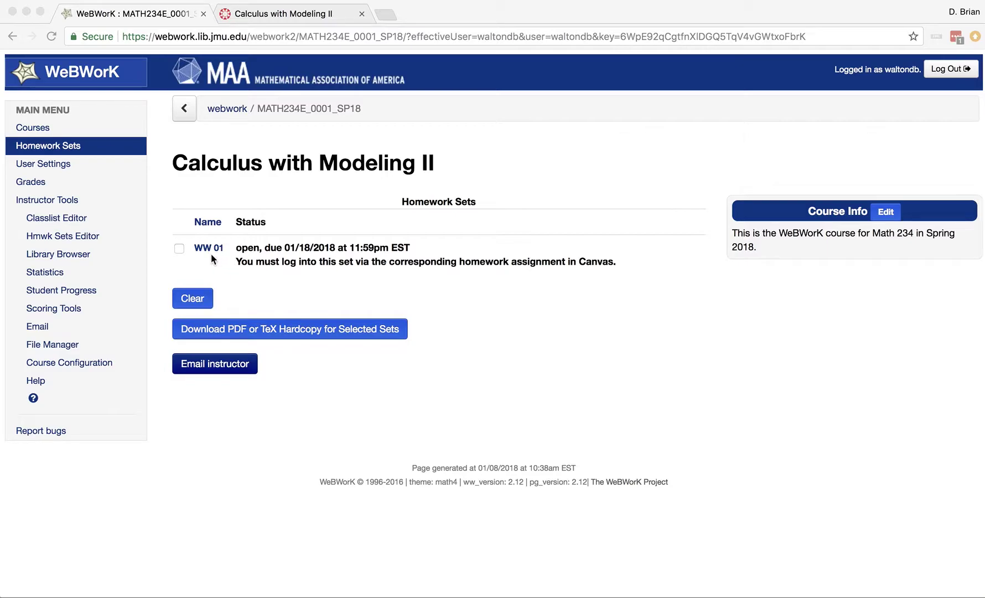
- Highlight, then clear, the WeBWorK note about logging in through Canvas
{"action": "left_click", "coordinate": [252, 264]}
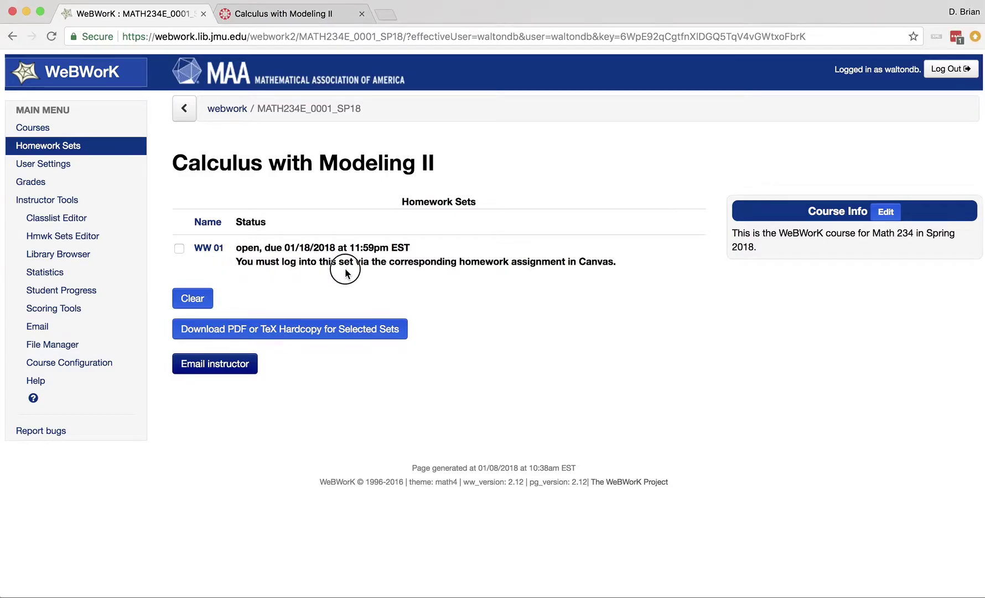
{"action": "left_click_drag", "start_coordinate": [233, 260], "coordinate": [631, 268]}
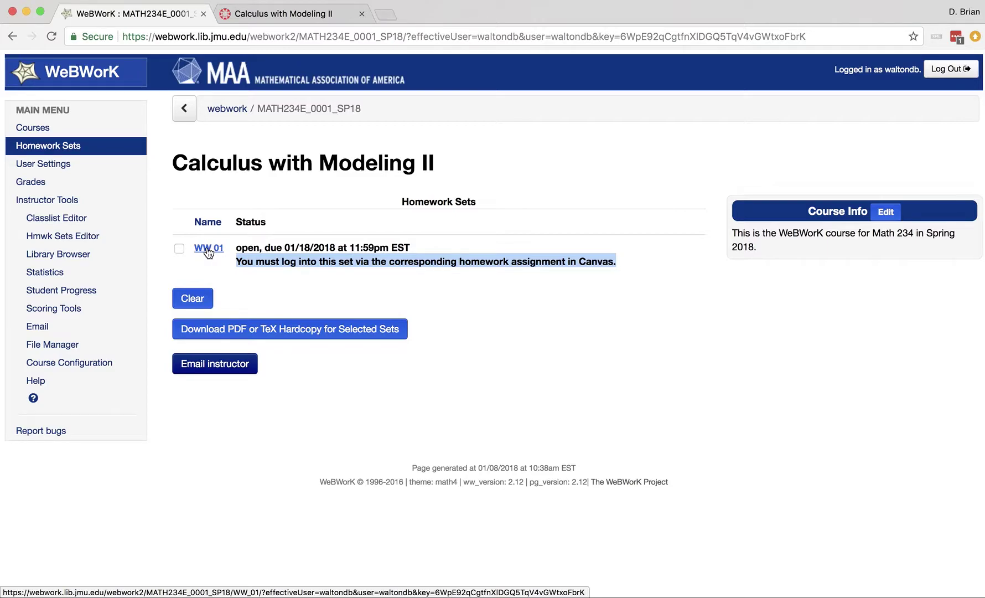
{"action": "left_click", "coordinate": [247, 280]}
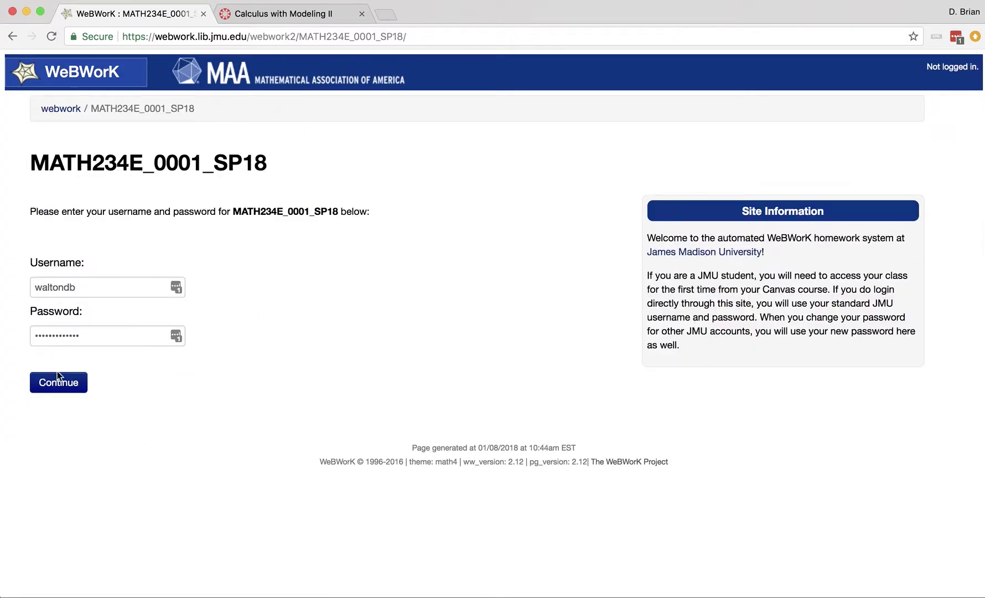
- Log back into WeBWorK and pick out the course ID MATH234E_0001_SP18 in the address
{"action": "left_click", "coordinate": [57, 380]}
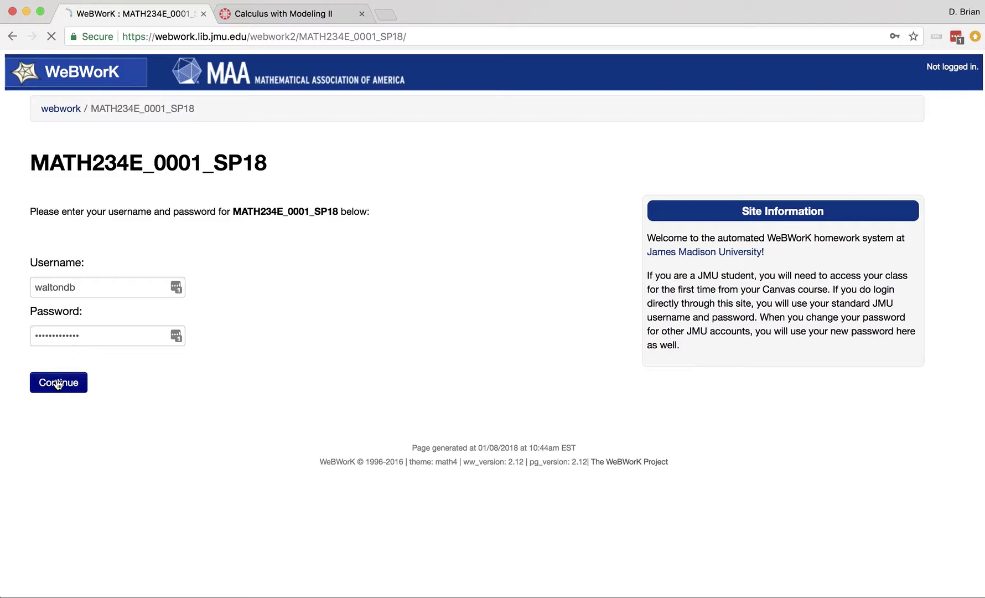
{"action": "left_click", "coordinate": [123, 37]}
{"action": "left_click_drag", "start_coordinate": [123, 36], "coordinate": [453, 42]}
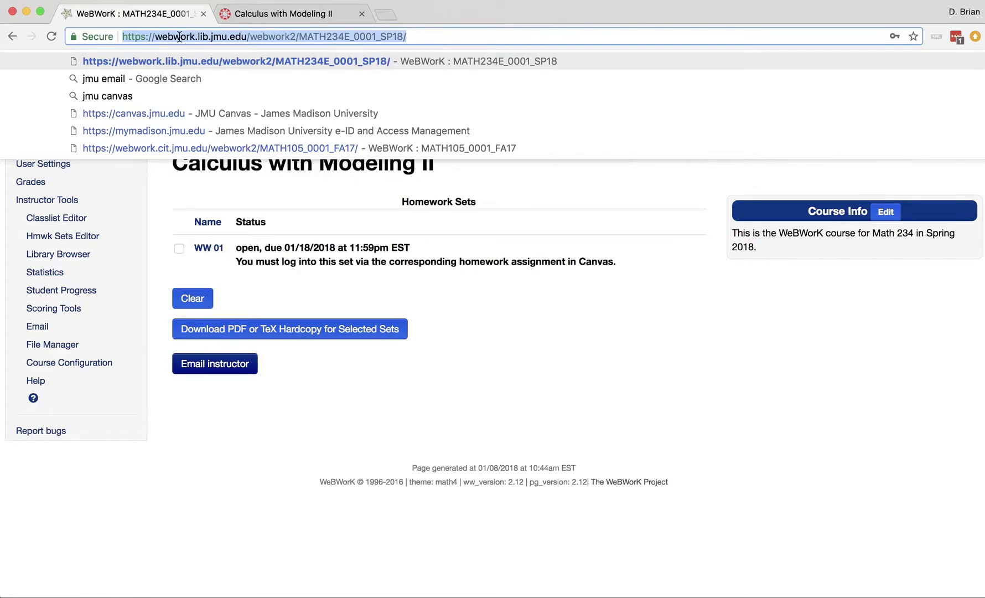
{"action": "double_click", "coordinate": [336, 36]}
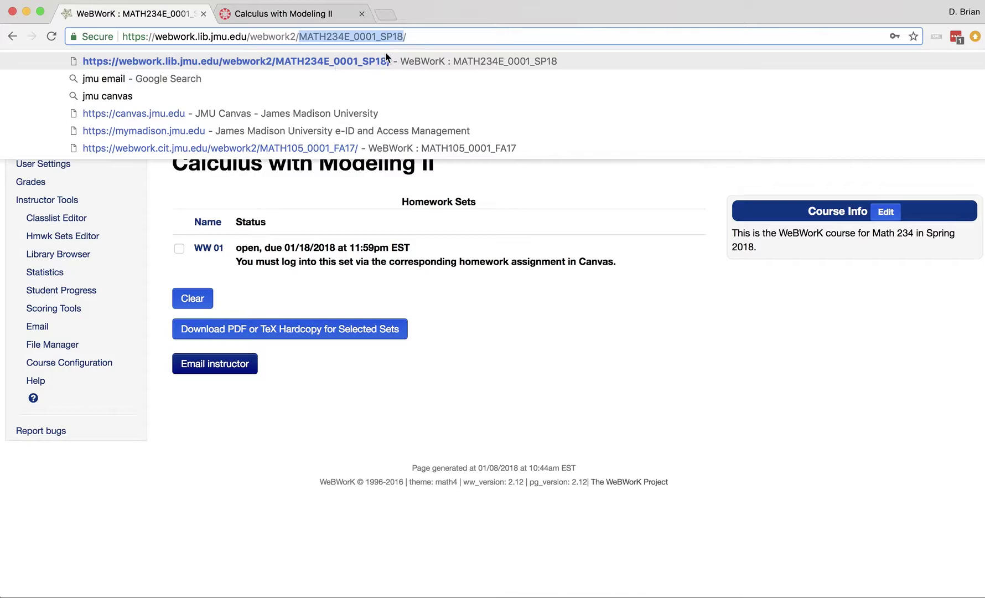
{"action": "left_click", "coordinate": [567, 354]}
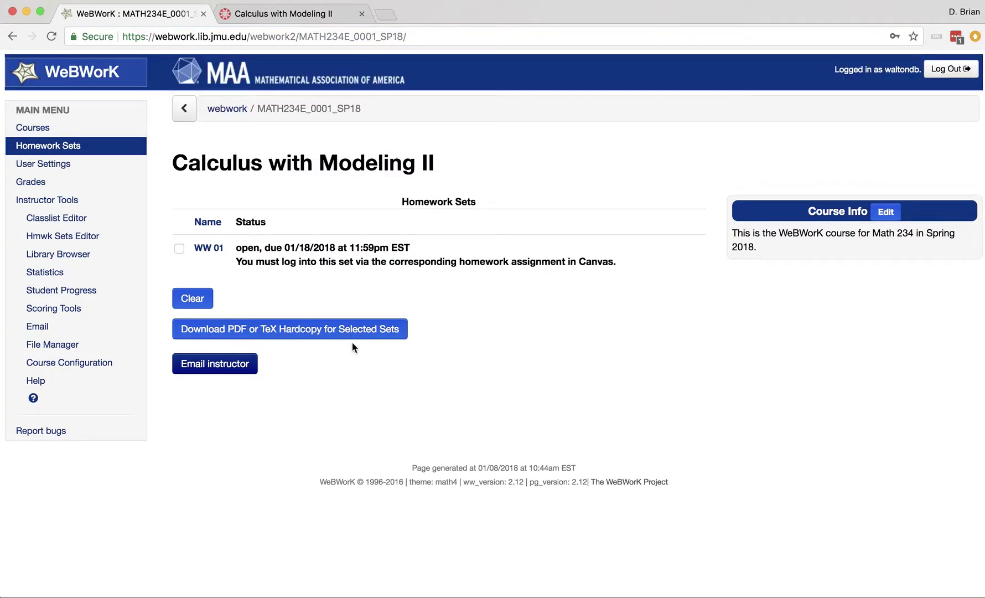
- Open the WW 01 homework set and highlight WW_01/ in its address
{"action": "left_click", "coordinate": [210, 249]}
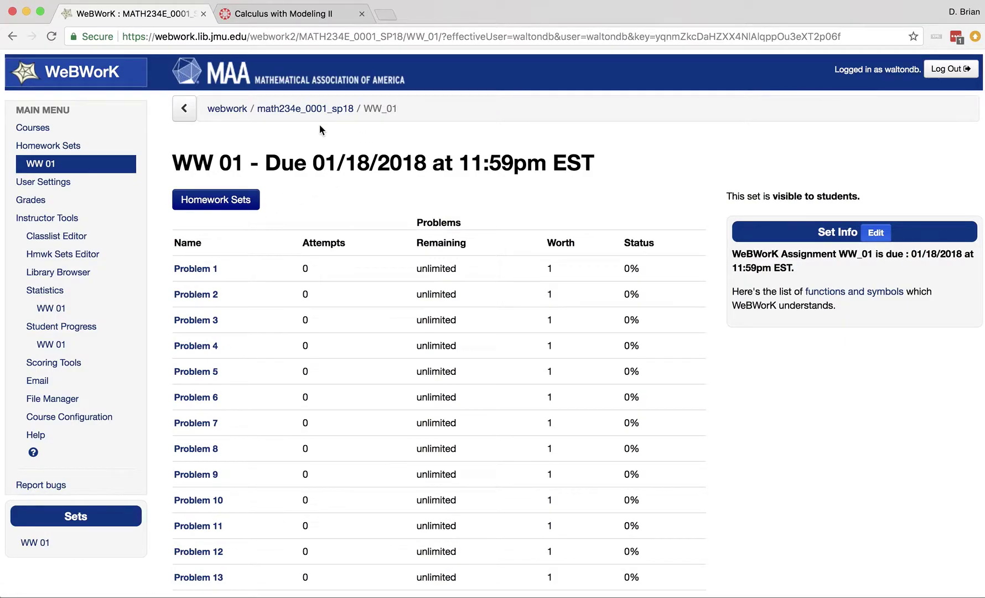
{"action": "left_click", "coordinate": [451, 37]}
{"action": "left_click", "coordinate": [442, 37]}
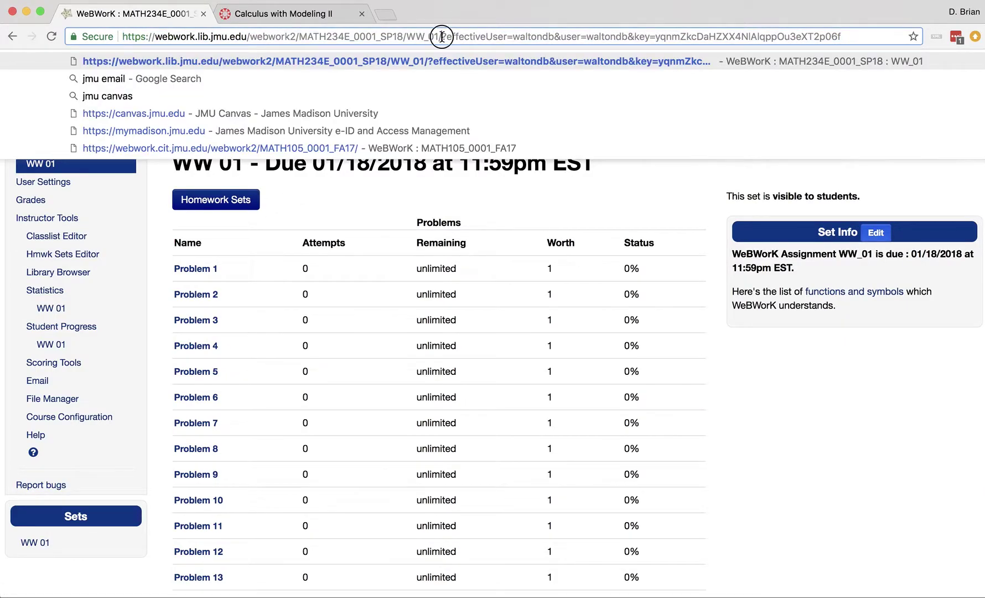
{"action": "left_click_drag", "start_coordinate": [442, 37], "coordinate": [408, 37]}
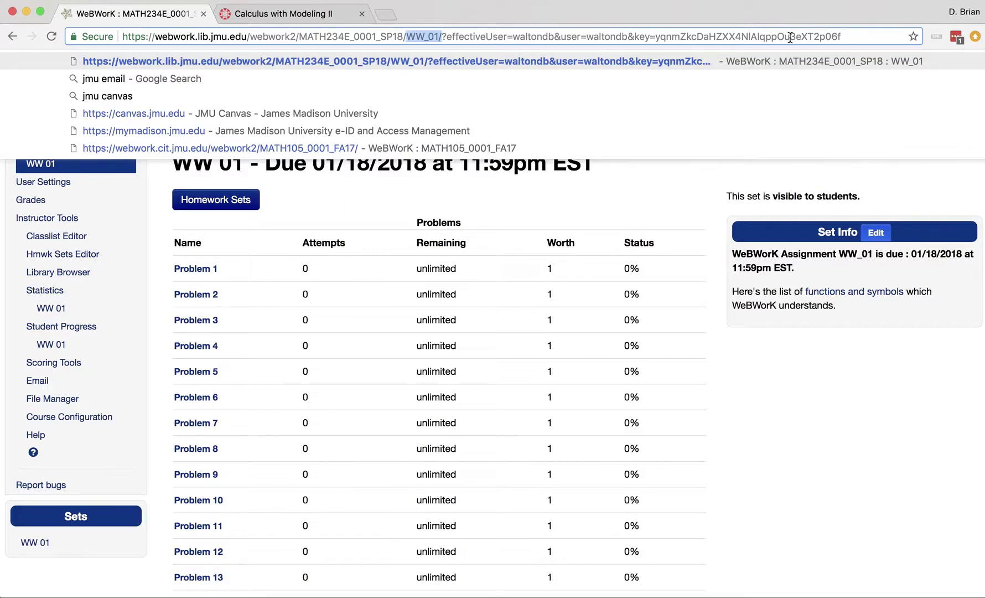
{"action": "left_click", "coordinate": [718, 309]}
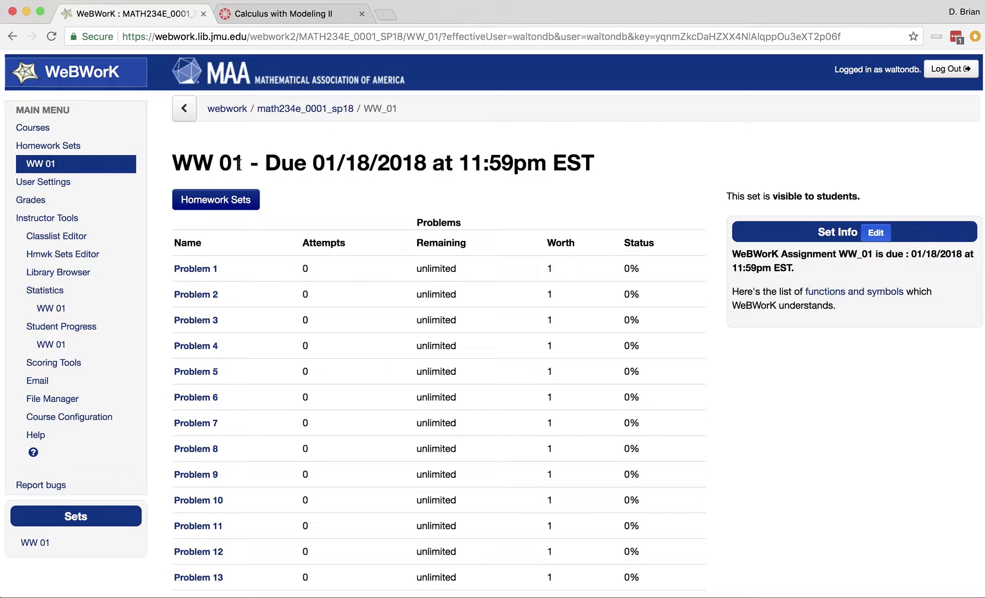
- Select the set page's address up to WW_01/
{"action": "left_click", "coordinate": [124, 36]}
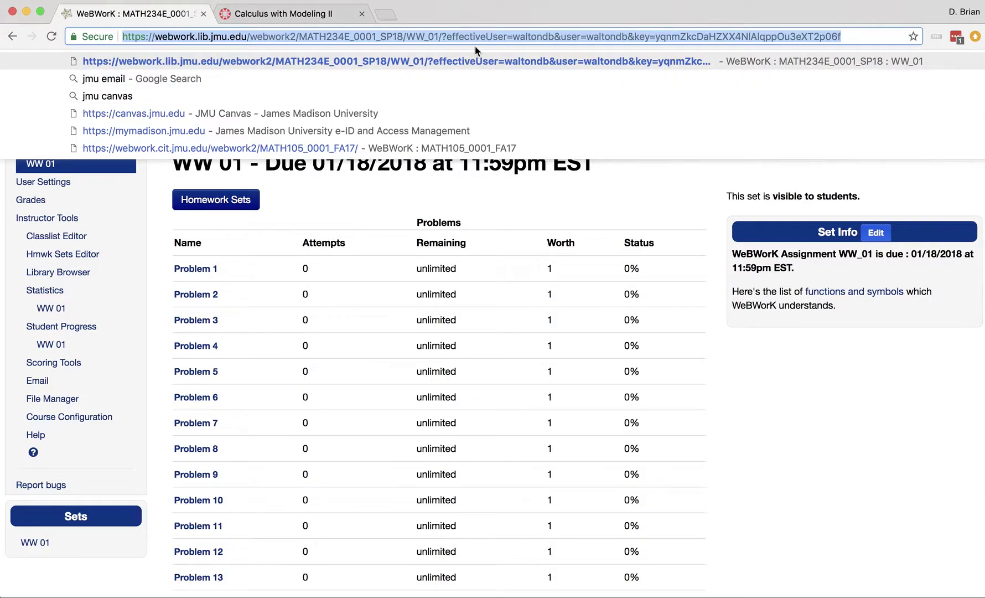
{"action": "left_click", "coordinate": [443, 36]}
{"action": "left_click_drag", "start_coordinate": [441, 36], "coordinate": [83, 40]}
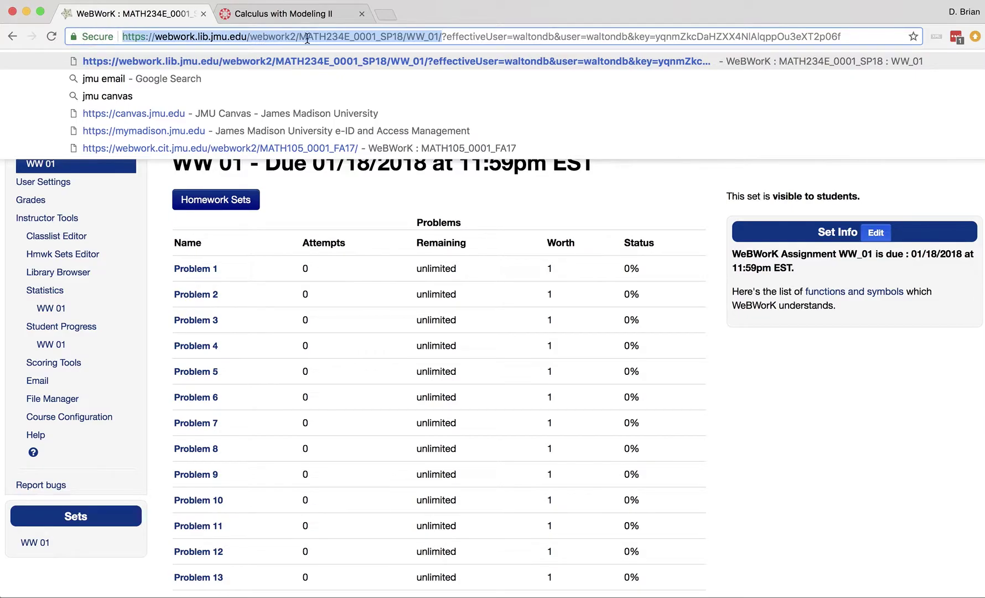
{"action": "left_click", "coordinate": [295, 16]}
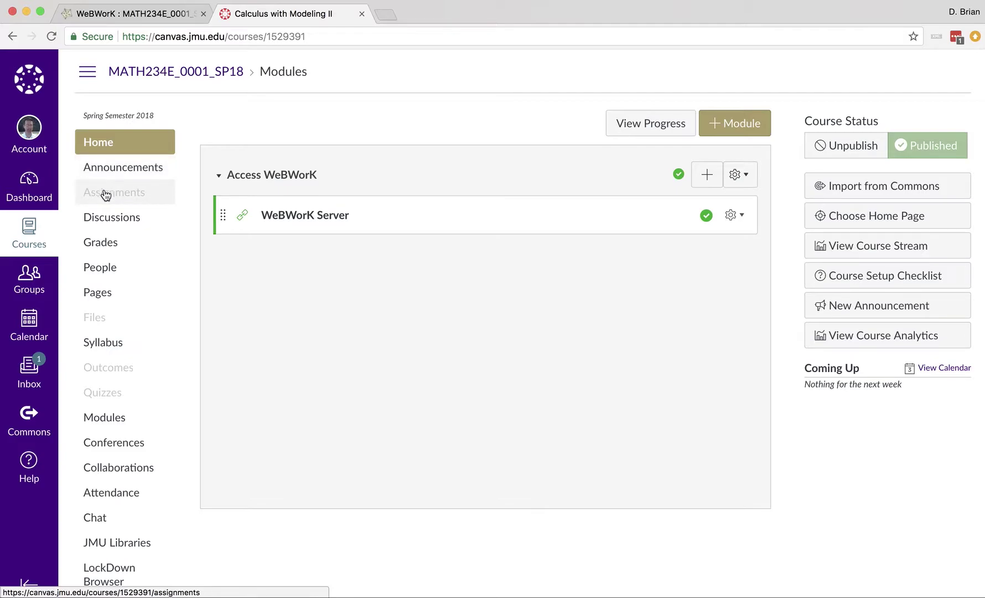
- Create an assignment group named WW on the course's Assignments page
{"action": "left_click", "coordinate": [106, 195]}
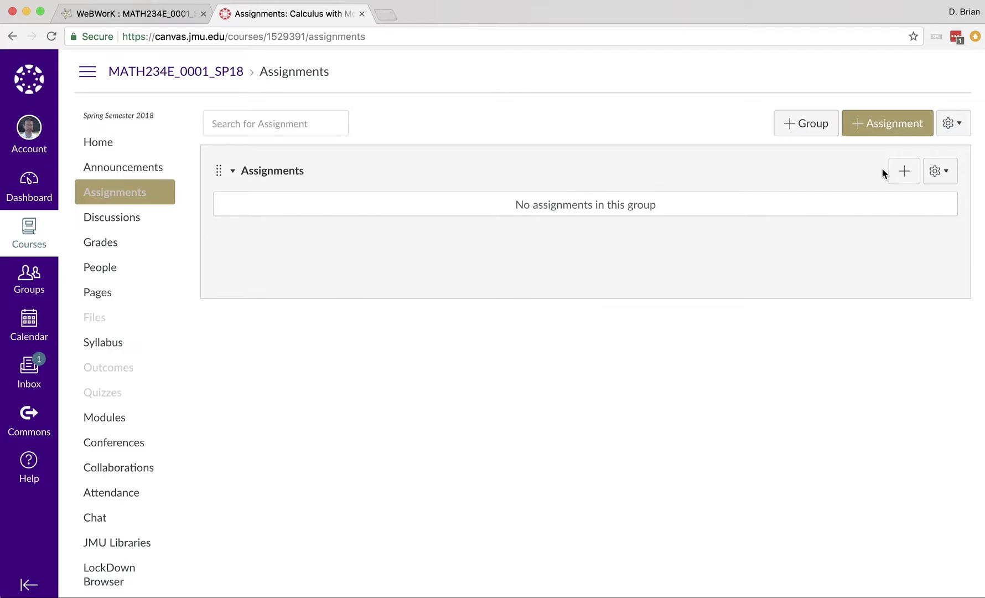
{"action": "left_click", "coordinate": [804, 124]}
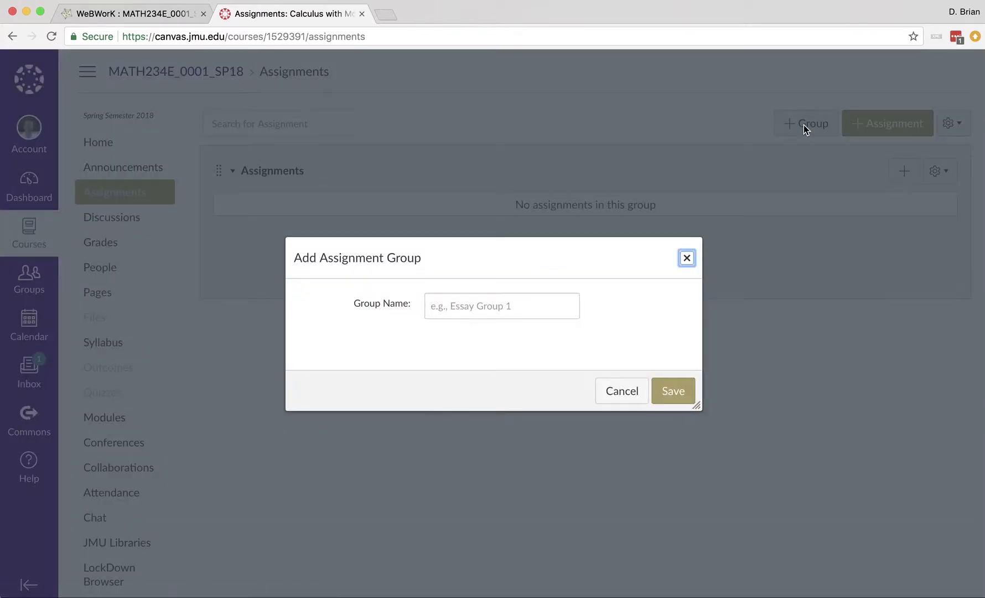
{"action": "left_click", "coordinate": [491, 313]}
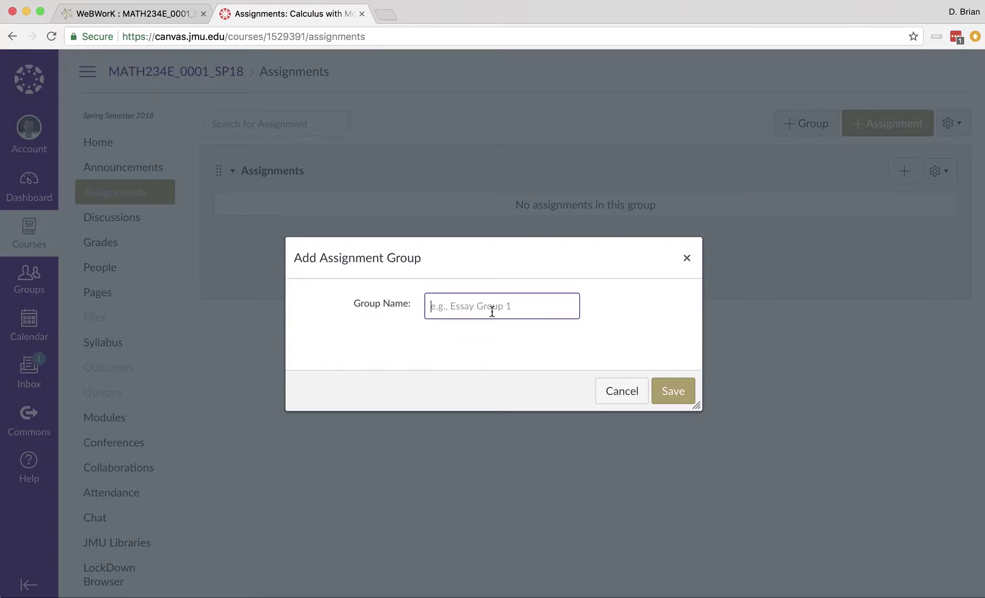
{"action": "type", "text": "WW"}
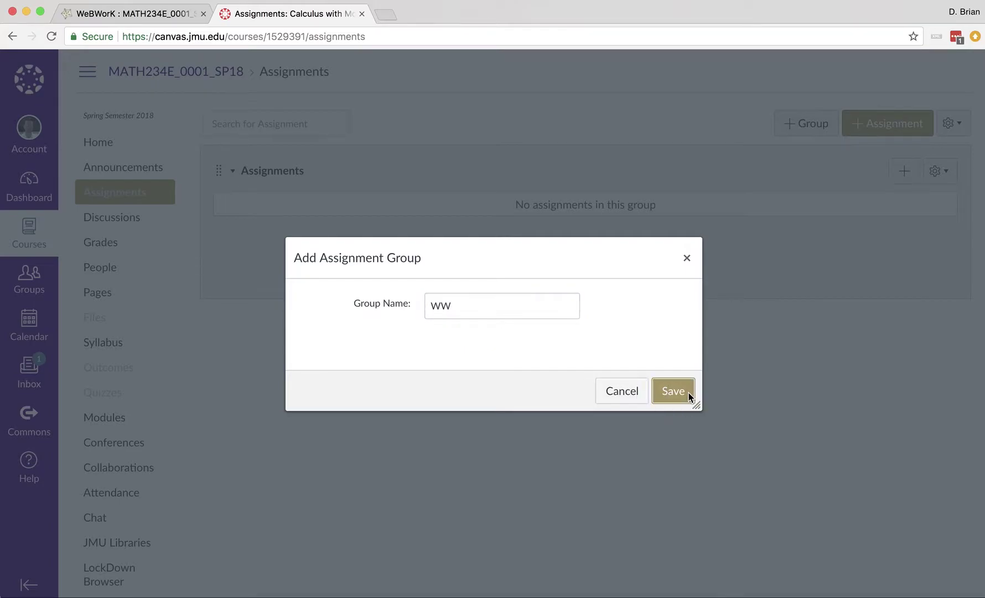
{"action": "left_click", "coordinate": [688, 391]}
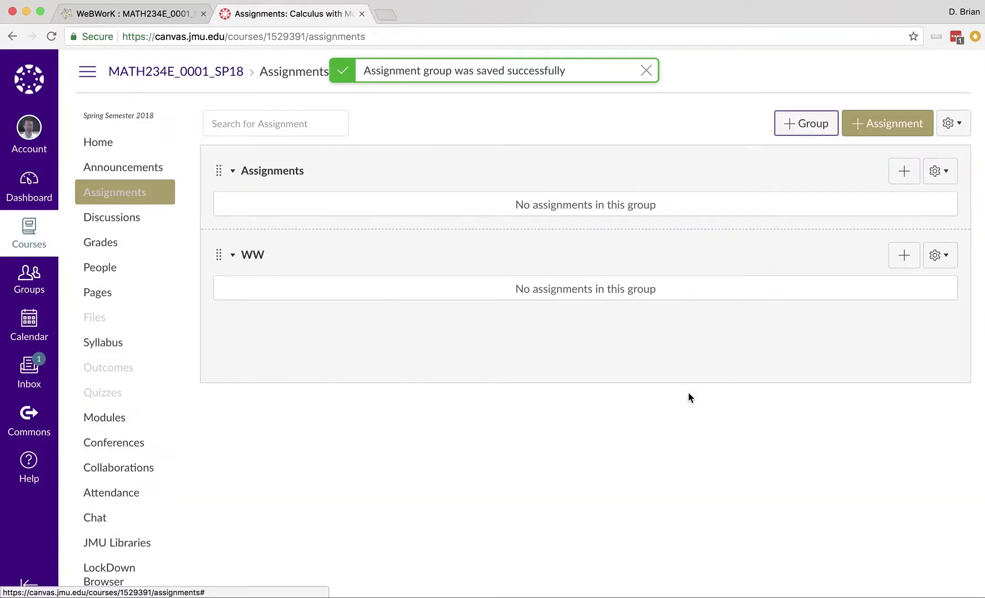
- Add assignment WW01 to the WW group, due Jan 12, 2018, worth 10 points
{"action": "left_click", "coordinate": [904, 255]}
{"action": "left_click", "coordinate": [492, 301]}
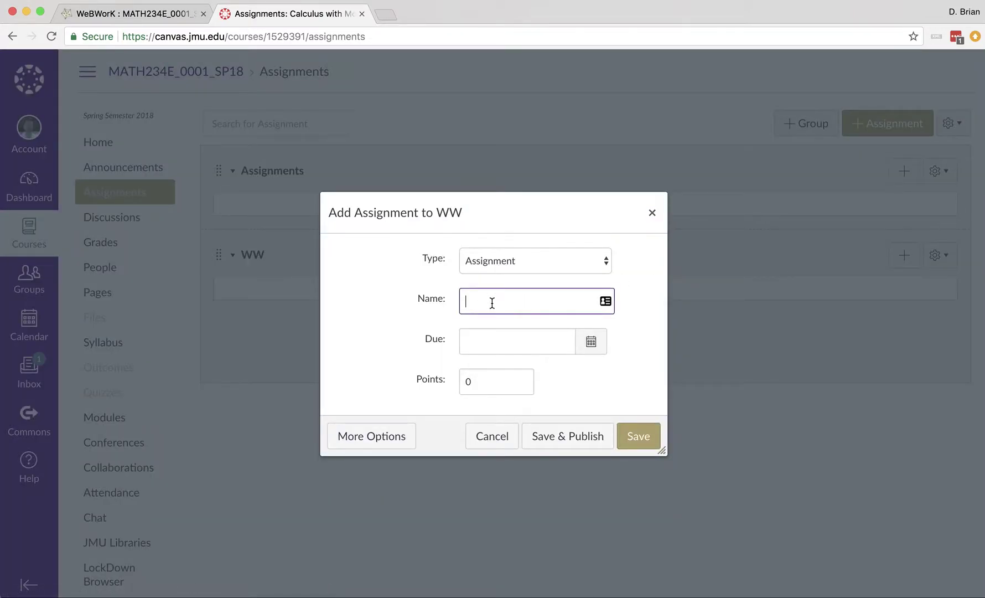
{"action": "type", "text": "WW"}
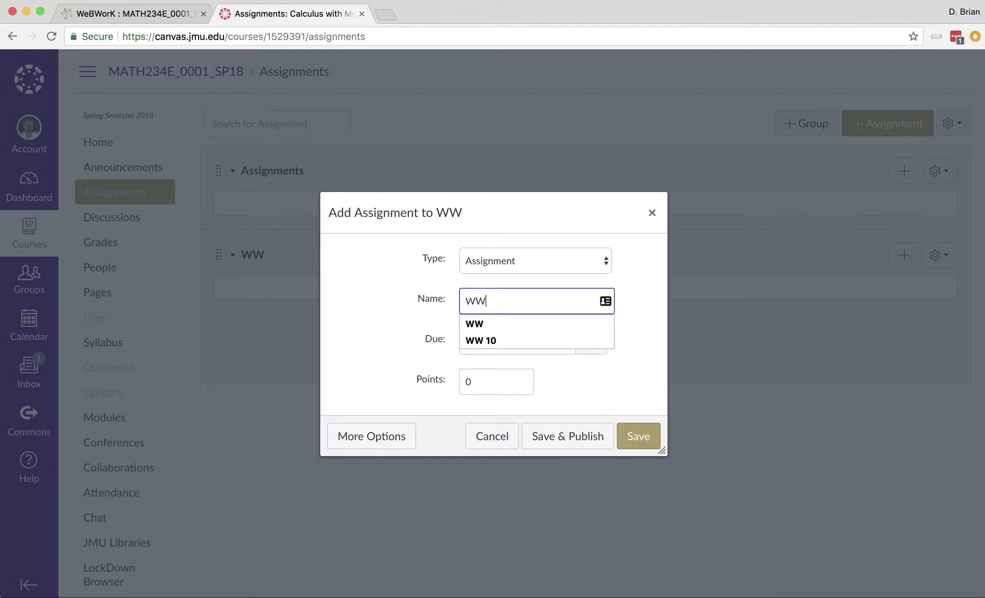
{"action": "type", "text": "01"}
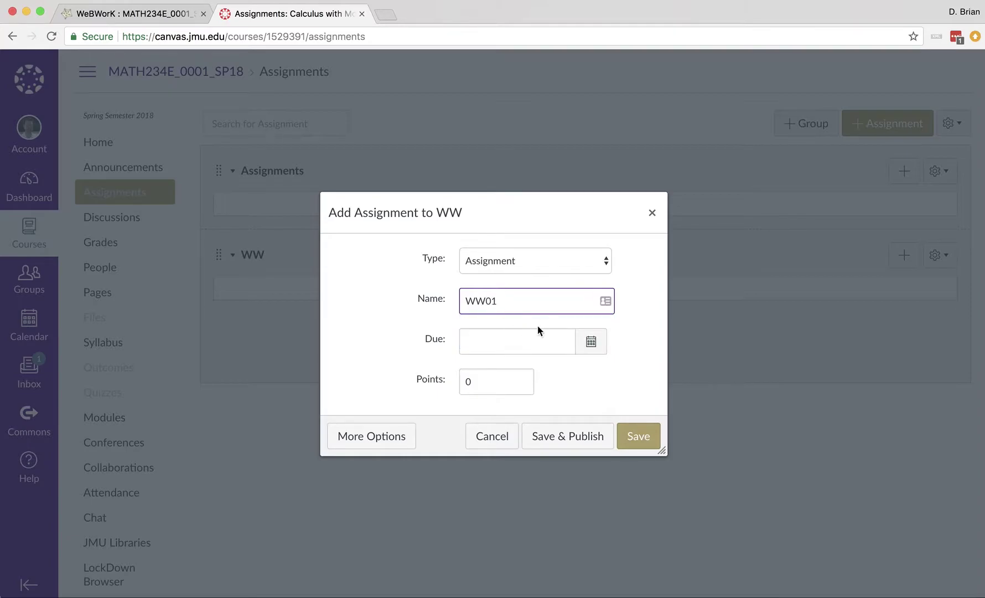
{"action": "left_click", "coordinate": [591, 341]}
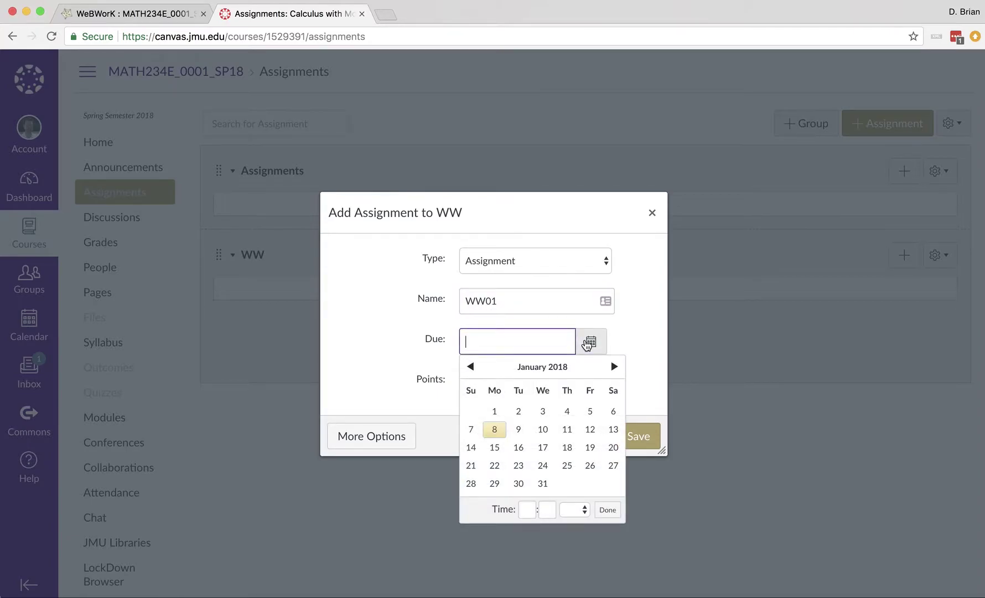
{"action": "left_click", "coordinate": [590, 433]}
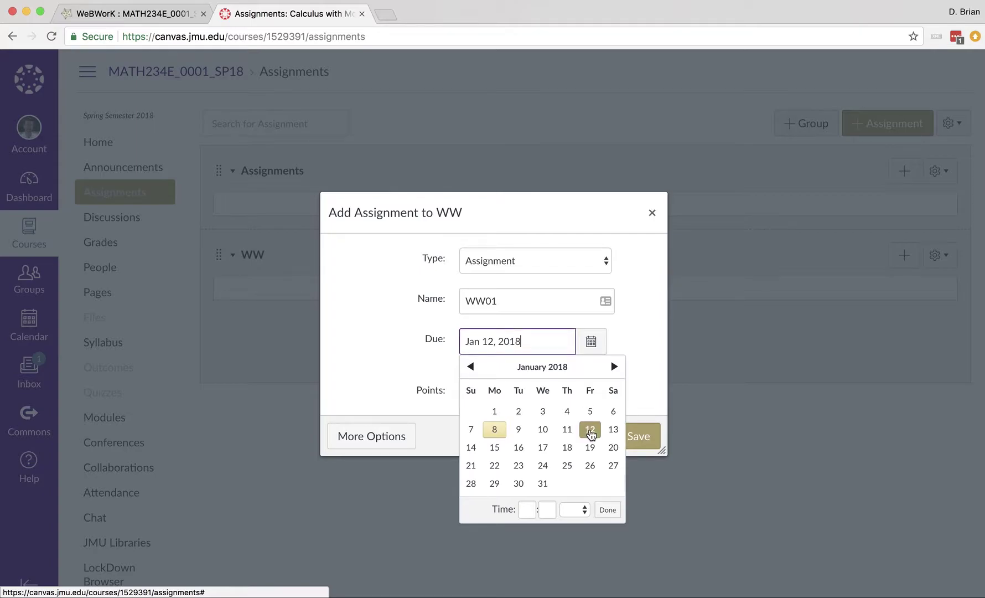
{"action": "left_click", "coordinate": [612, 512]}
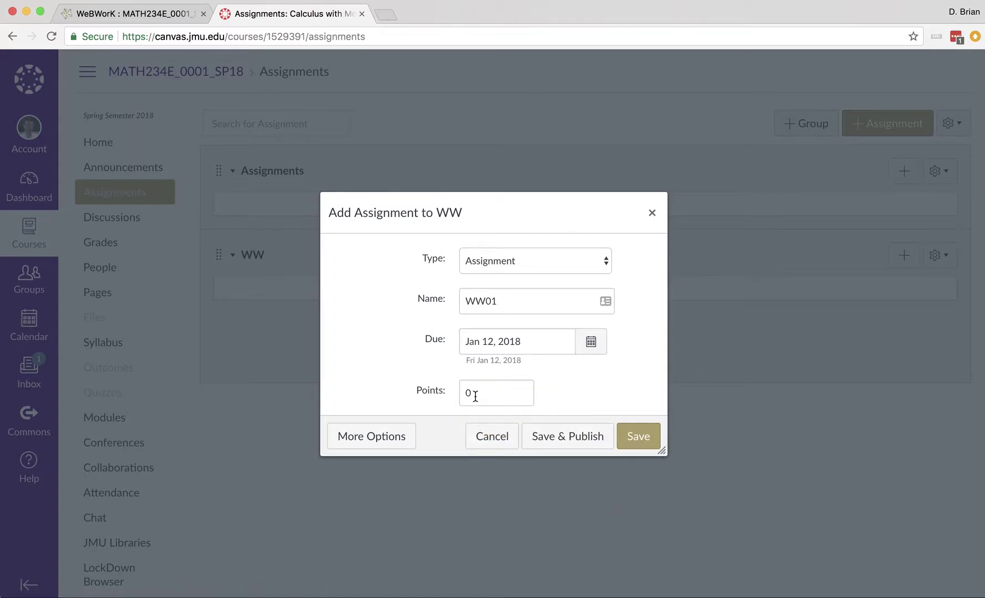
{"action": "left_click", "coordinate": [475, 396]}
{"action": "type", "text": "10"}
- Expand WW01 into the full assignment editor and scroll down to Submission Type
{"action": "left_click", "coordinate": [385, 440]}
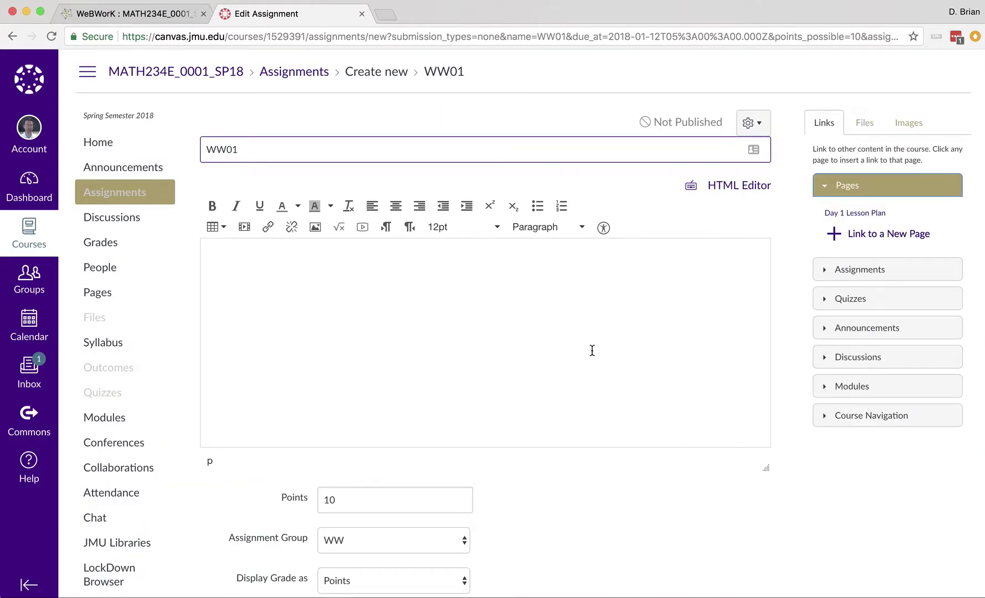
{"action": "scroll", "coordinate": [583, 365], "scroll_direction": "down", "scroll_amount": 1}
{"action": "scroll", "coordinate": [582, 365], "scroll_direction": "down", "scroll_amount": 5}
{"action": "scroll", "coordinate": [297, 290], "scroll_direction": "up", "scroll_amount": 5}
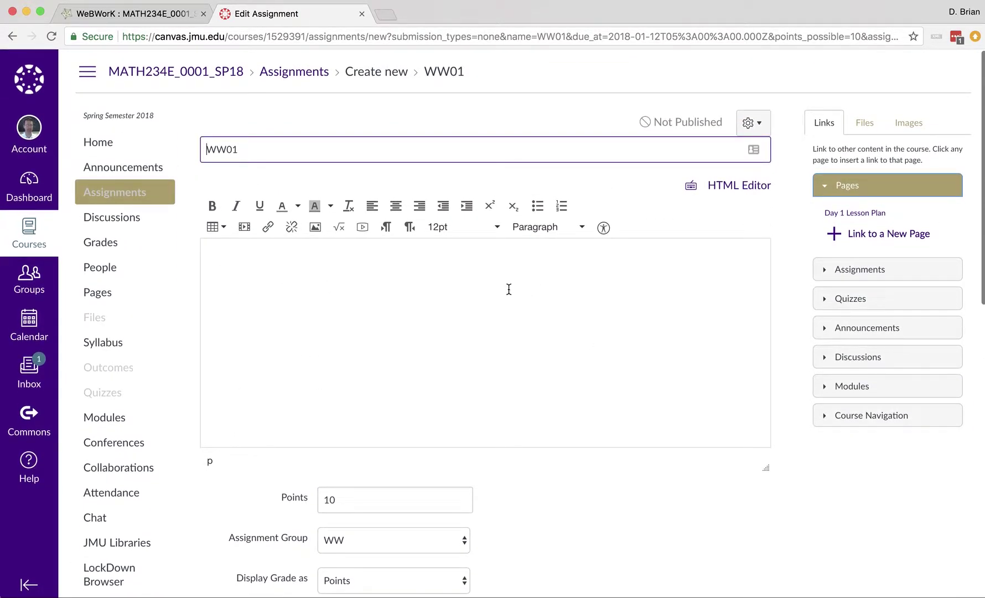
{"action": "left_click", "coordinate": [391, 281]}
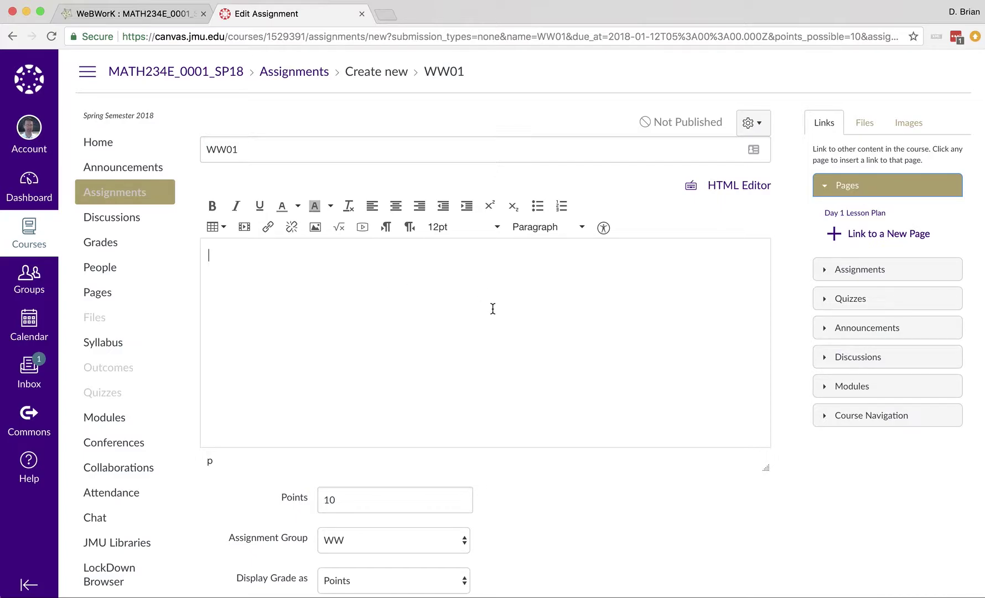
{"action": "scroll", "coordinate": [492, 308], "scroll_direction": "down", "scroll_amount": 5}
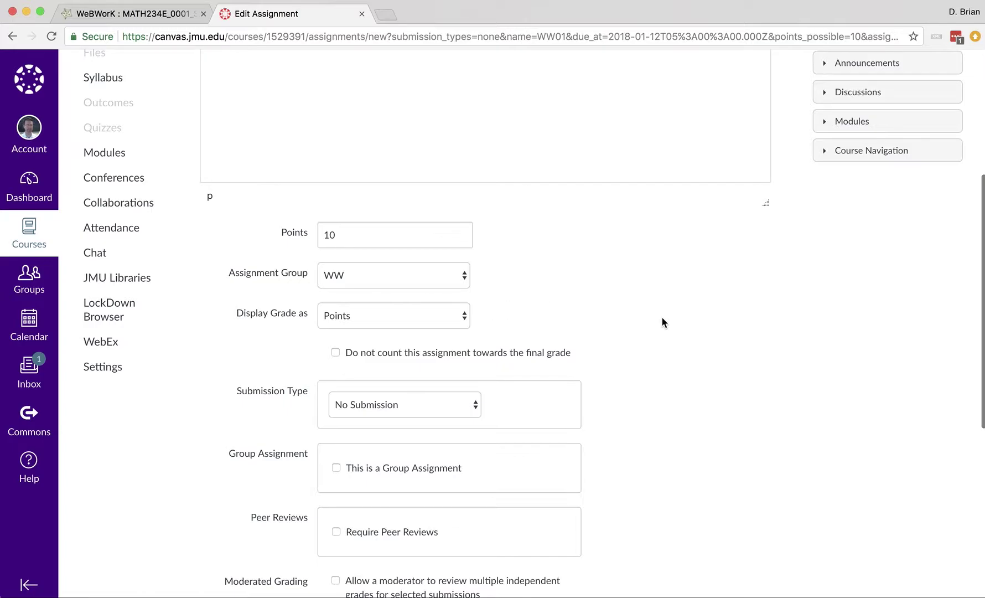
{"action": "scroll", "coordinate": [662, 319], "scroll_direction": "down", "scroll_amount": 2}
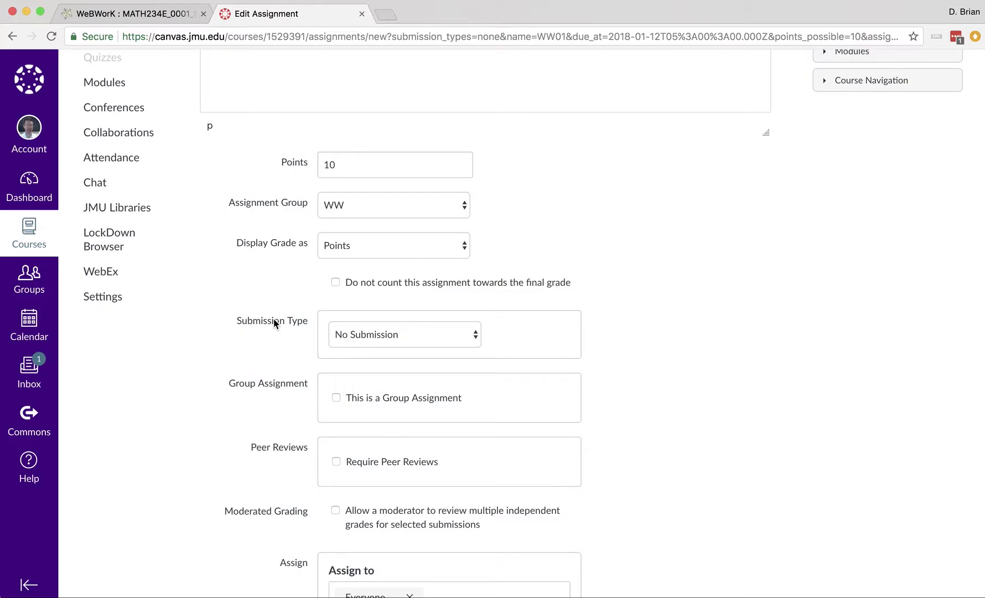
- Set WW01's submission type to External Tool
{"action": "left_click", "coordinate": [424, 339]}
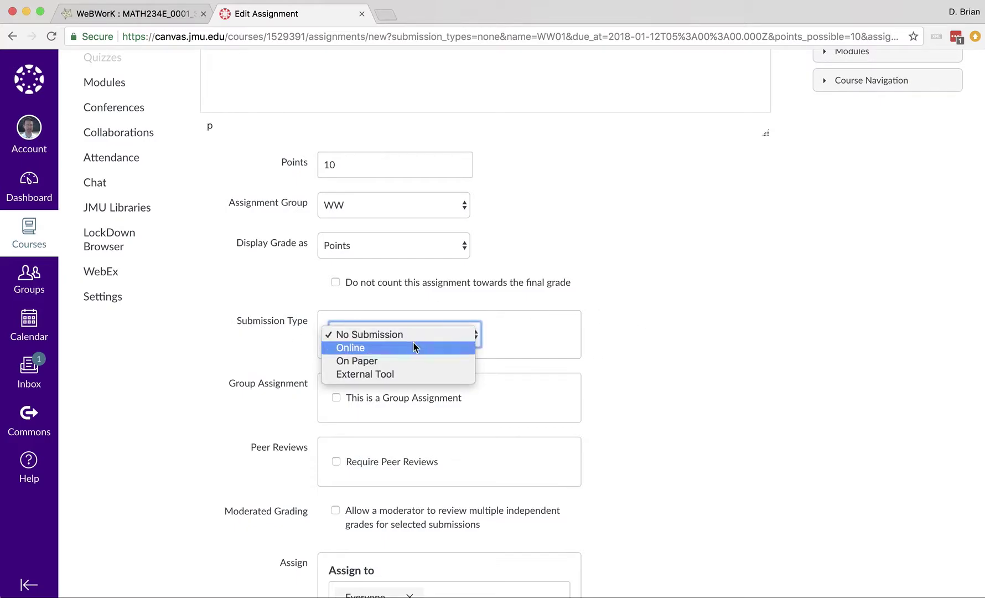
{"action": "left_click", "coordinate": [380, 375]}
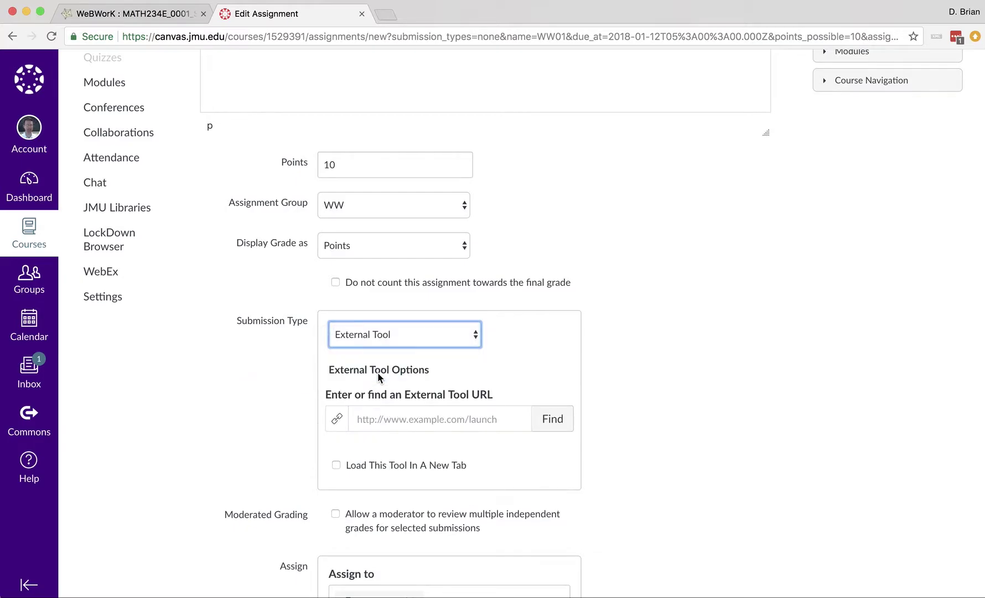
{"action": "left_click", "coordinate": [357, 419]}
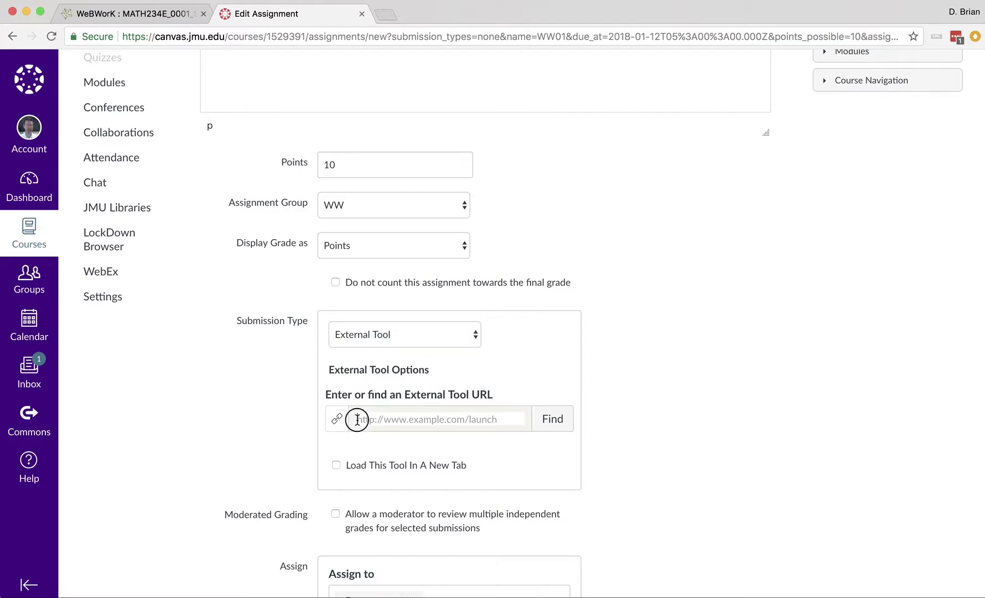
- Select the WeBWorK WW_01 set's full web address to copy it
{"action": "left_click", "coordinate": [109, 21]}
{"action": "left_click", "coordinate": [359, 36]}
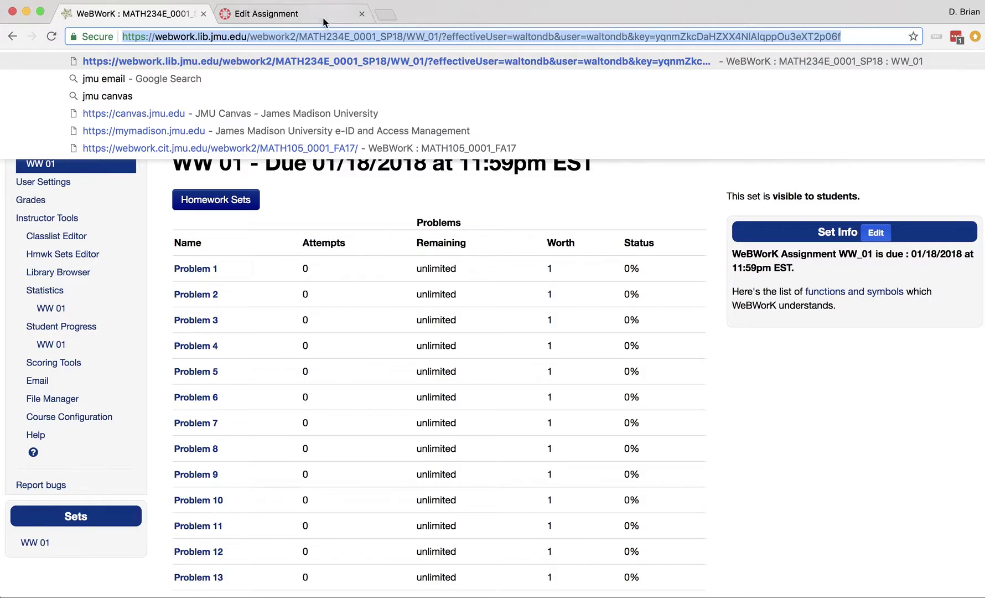
{"action": "left_click", "coordinate": [288, 13]}
- Paste the WW_01 set address as the tool URL, fix it to webwork2, and enable new-tab loading
{"action": "right_click", "coordinate": [437, 419]}
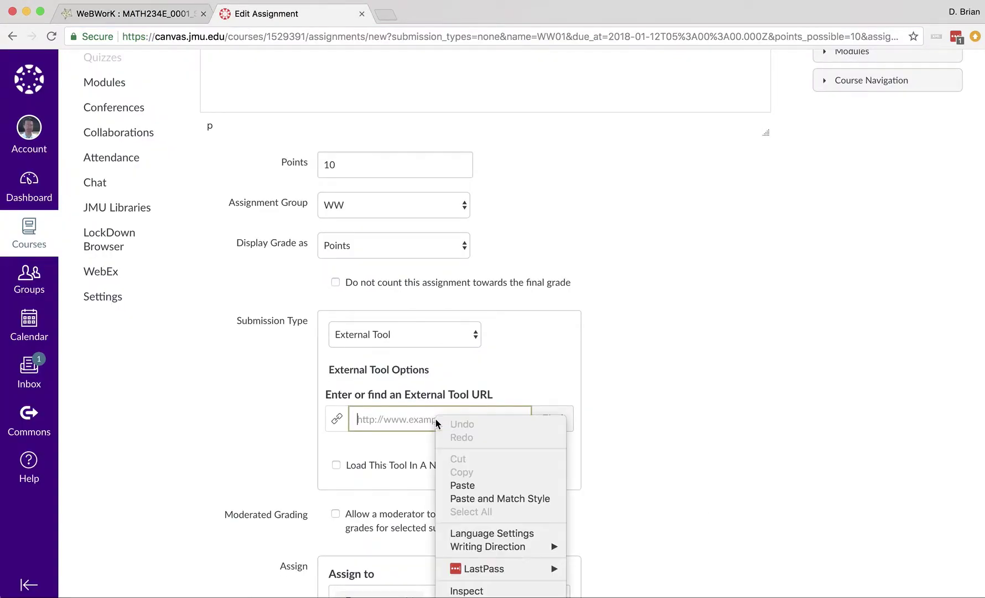
{"action": "left_click", "coordinate": [459, 486]}
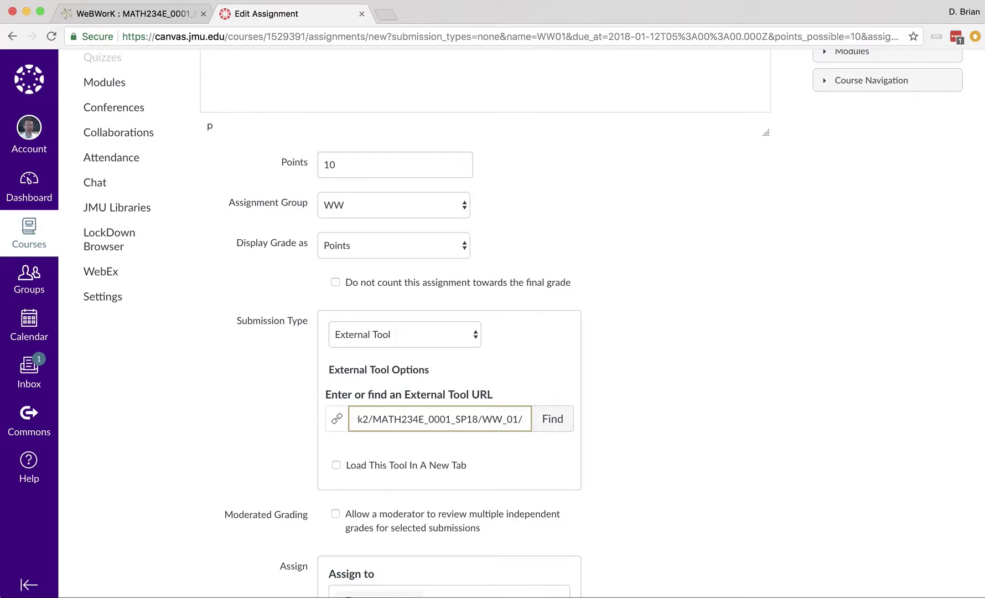
{"action": "key", "text": "Left"}
{"action": "key", "text": "Left"}
{"action": "key", "text": "Left"}
{"action": "key", "text": "Left"}
{"action": "key", "text": "Left"}
{"action": "key", "text": "Left"}
{"action": "key", "text": "Left"}
{"action": "key", "text": "Left"}
{"action": "key", "text": "Left"}
{"action": "key", "text": "Left"}
{"action": "key", "text": "Left"}
{"action": "key", "text": "Left"}
{"action": "key", "text": "Left"}
{"action": "key", "text": "Left"}
{"action": "key", "text": "Left"}
{"action": "key", "text": "Left"}
{"action": "key", "text": "Left"}
{"action": "key", "text": "Left"}
{"action": "key", "text": "Left"}
{"action": "key", "text": "Left"}
{"action": "key", "text": "Left"}
{"action": "key", "text": "Left"}
{"action": "key", "text": "Left"}
{"action": "key", "text": "Left"}
{"action": "key", "text": "Left"}
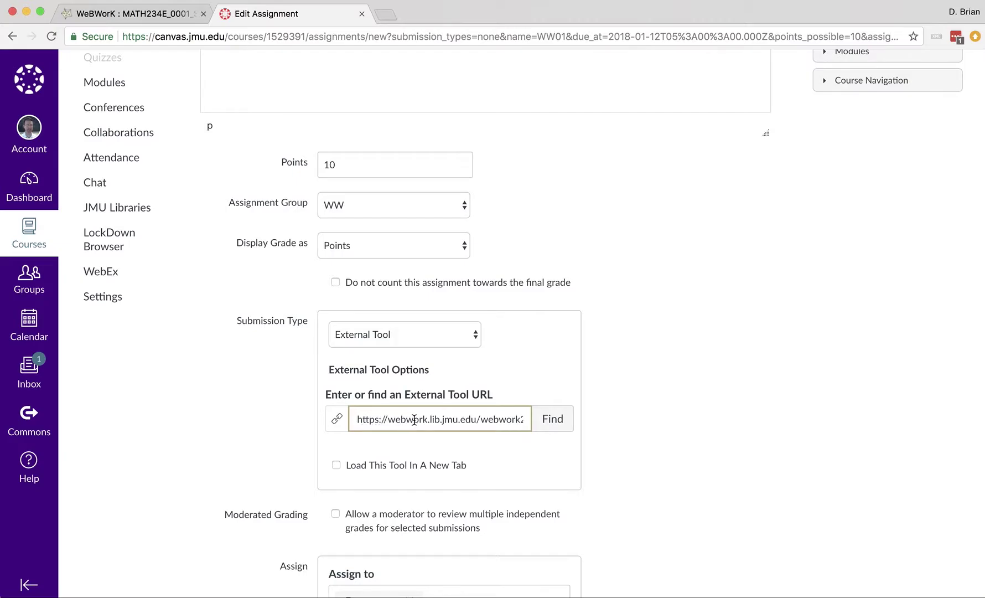
{"action": "left_click", "coordinate": [521, 419]}
{"action": "type", "text": "2/MATH234E_0001"}
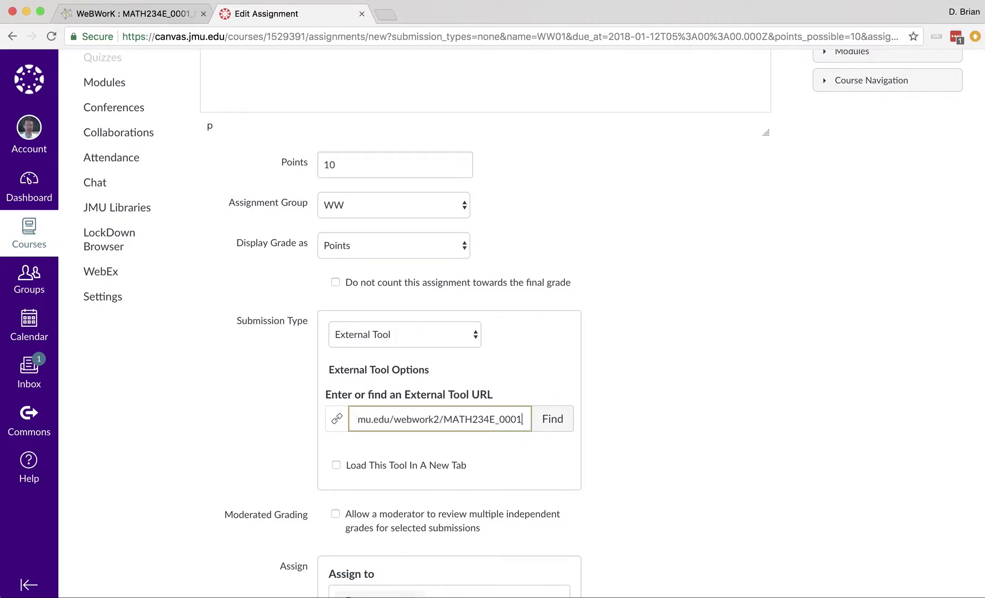
{"action": "key", "text": "End"}
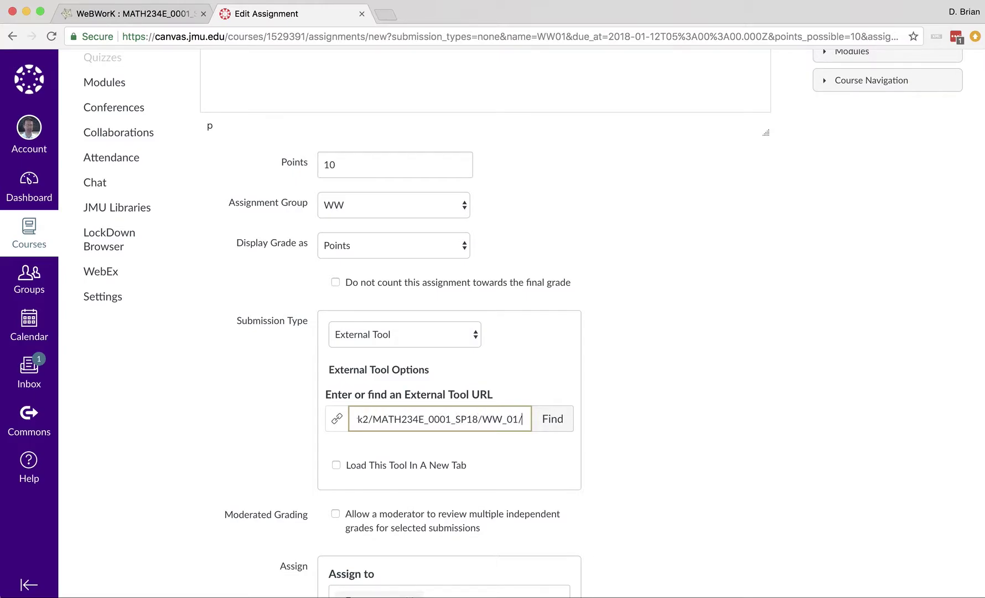
{"action": "left_click", "coordinate": [686, 415]}
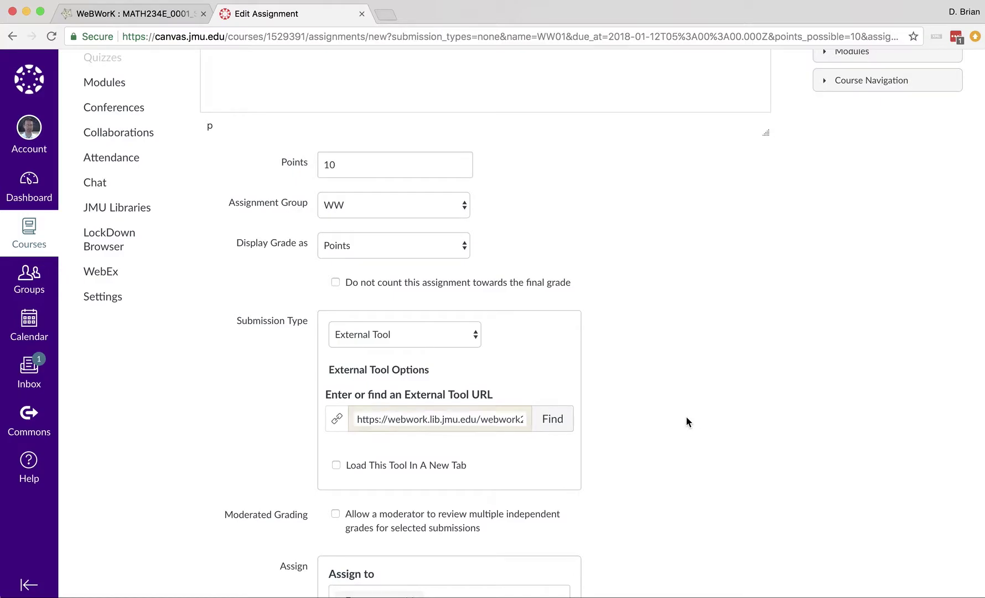
{"action": "left_click", "coordinate": [336, 465]}
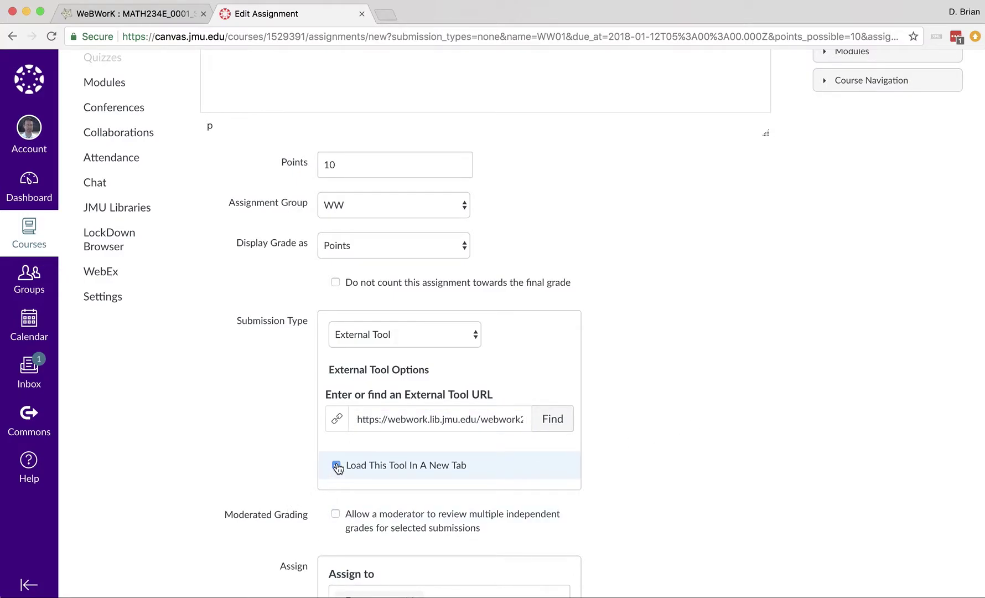
- Untick Load This Tool In A New Tab and Save & Publish WW01
{"action": "left_click", "coordinate": [336, 466]}
{"action": "scroll", "coordinate": [710, 470], "scroll_direction": "down", "scroll_amount": 5}
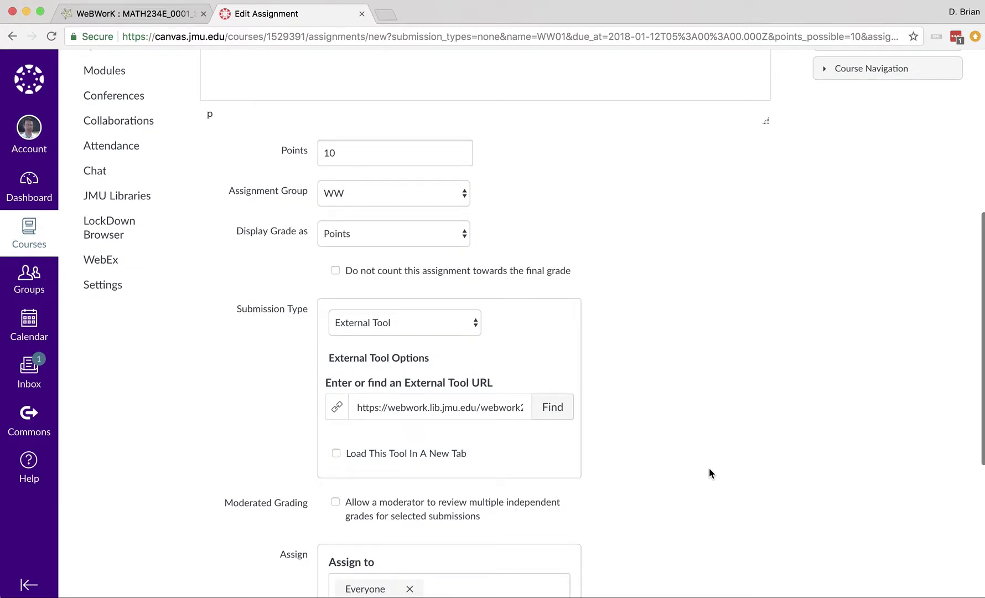
{"action": "scroll", "coordinate": [709, 469], "scroll_direction": "down", "scroll_amount": 3}
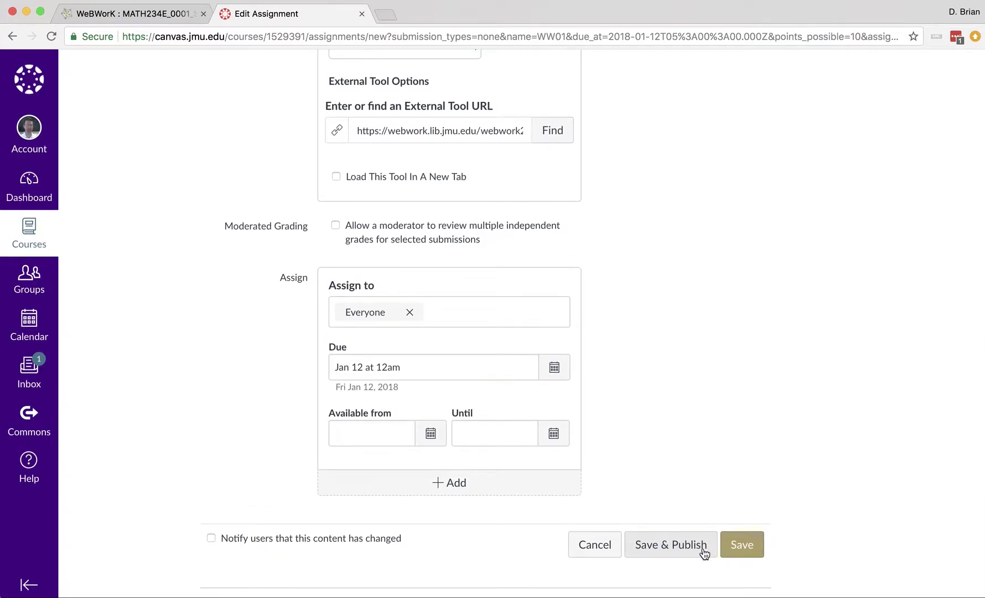
{"action": "left_click", "coordinate": [661, 545]}
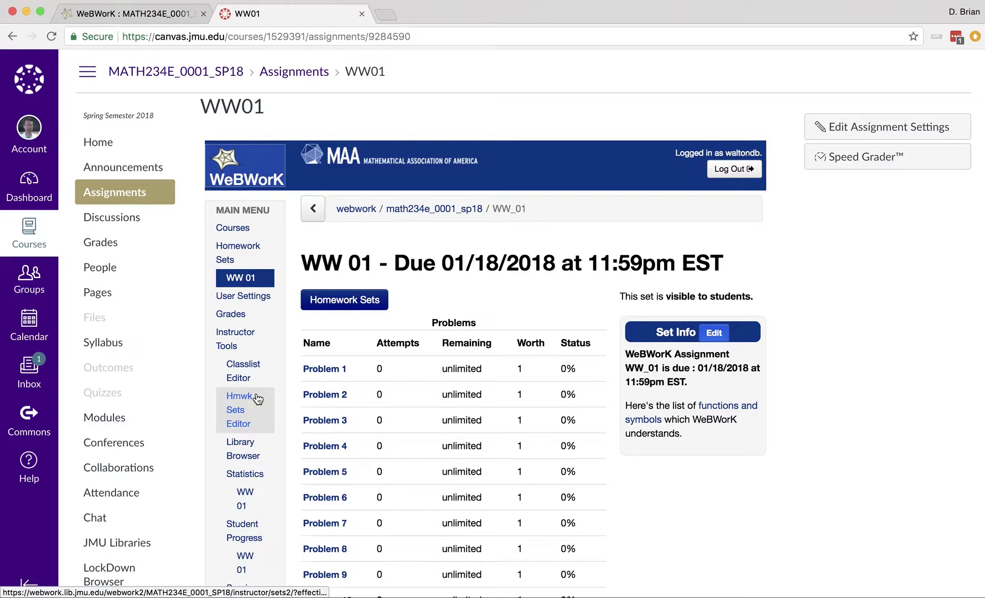
- Open Problem 3 in the embedded WeBWorK WW 01 frame
{"action": "left_click", "coordinate": [319, 422]}
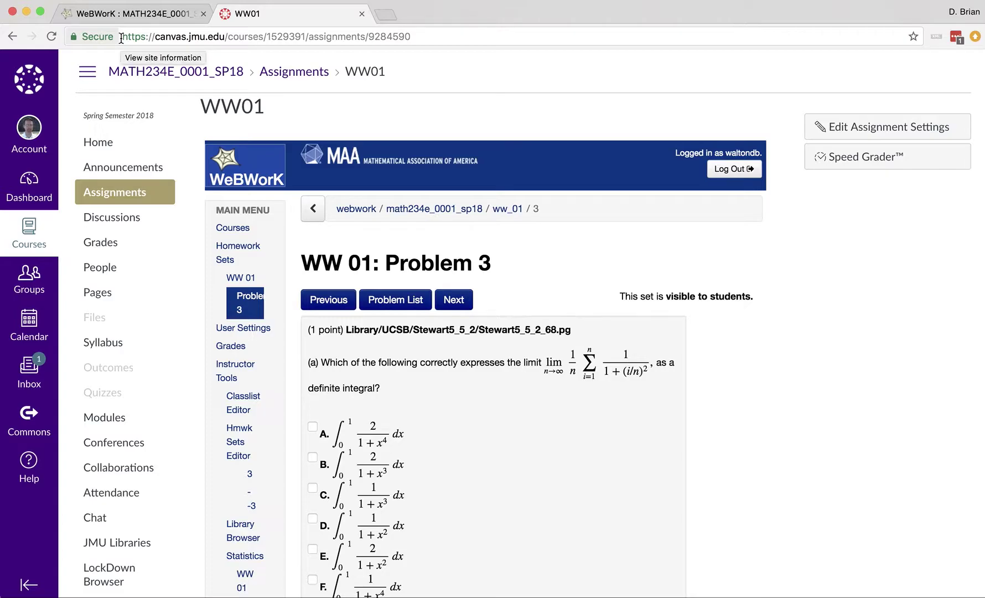
- Edit WW01 from the Assignments list to tick Load This Tool In A New Tab, then save
{"action": "left_click", "coordinate": [107, 197]}
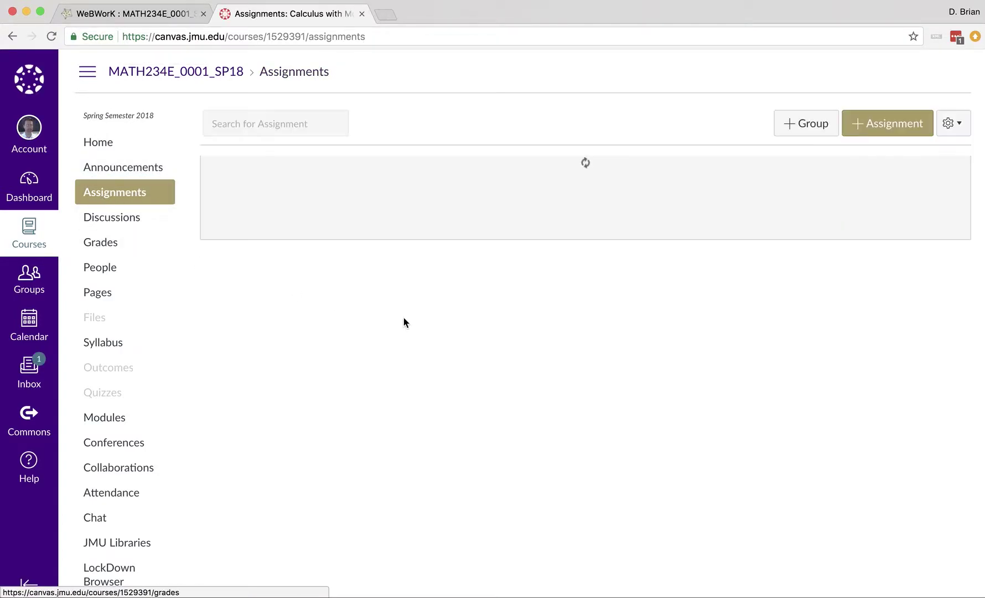
{"action": "left_click", "coordinate": [941, 302]}
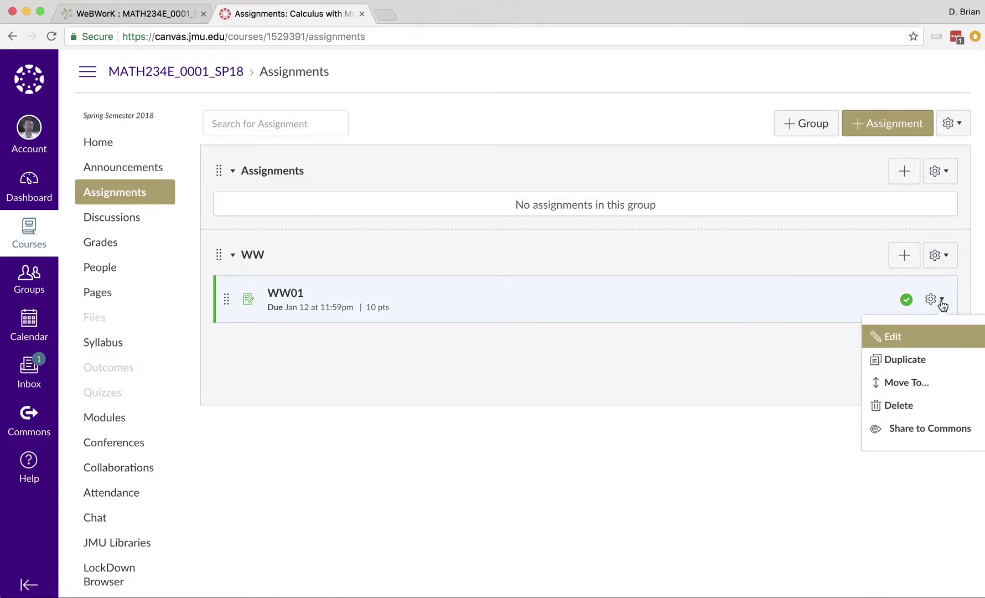
{"action": "left_click", "coordinate": [896, 335]}
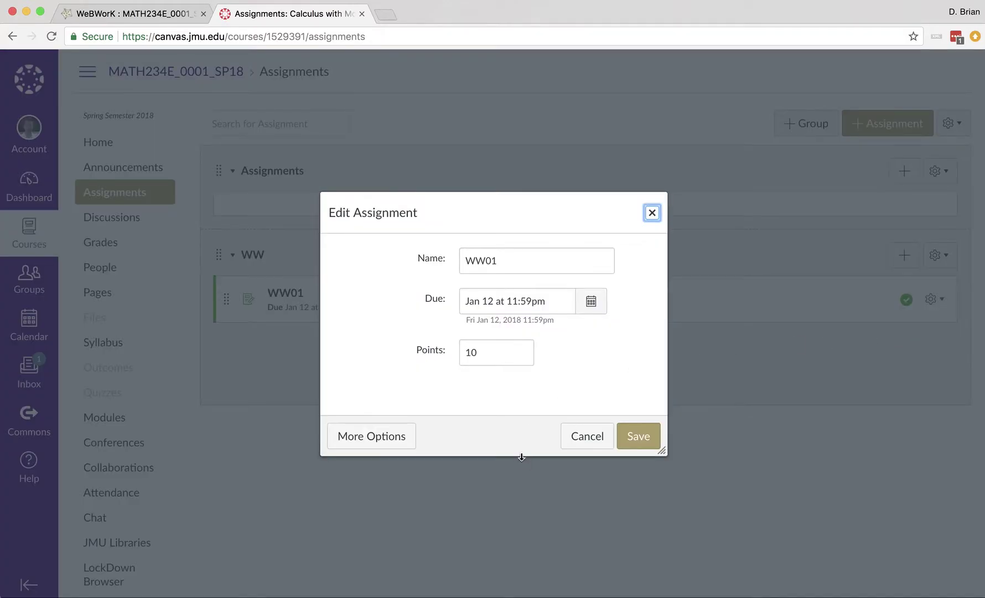
{"action": "left_click", "coordinate": [355, 438]}
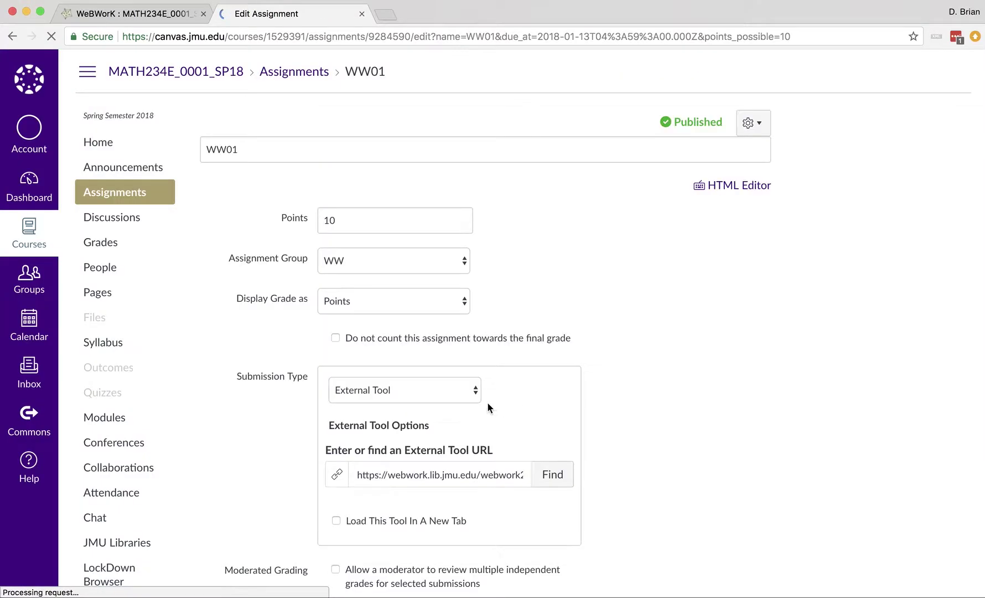
{"action": "scroll", "coordinate": [486, 400], "scroll_direction": "down", "scroll_amount": 7}
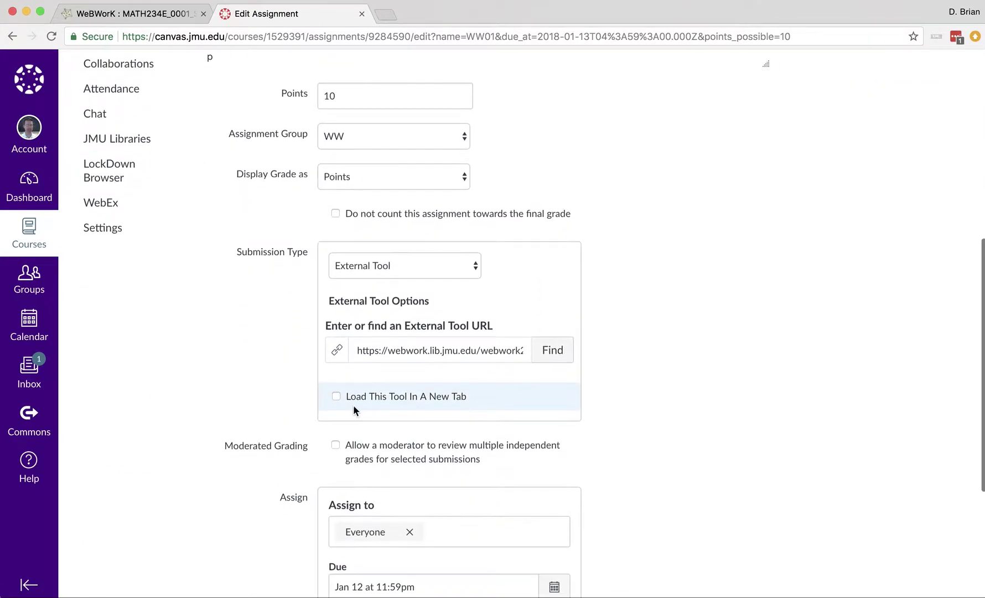
{"action": "left_click", "coordinate": [336, 396]}
{"action": "scroll", "coordinate": [775, 404], "scroll_direction": "up", "scroll_amount": 1}
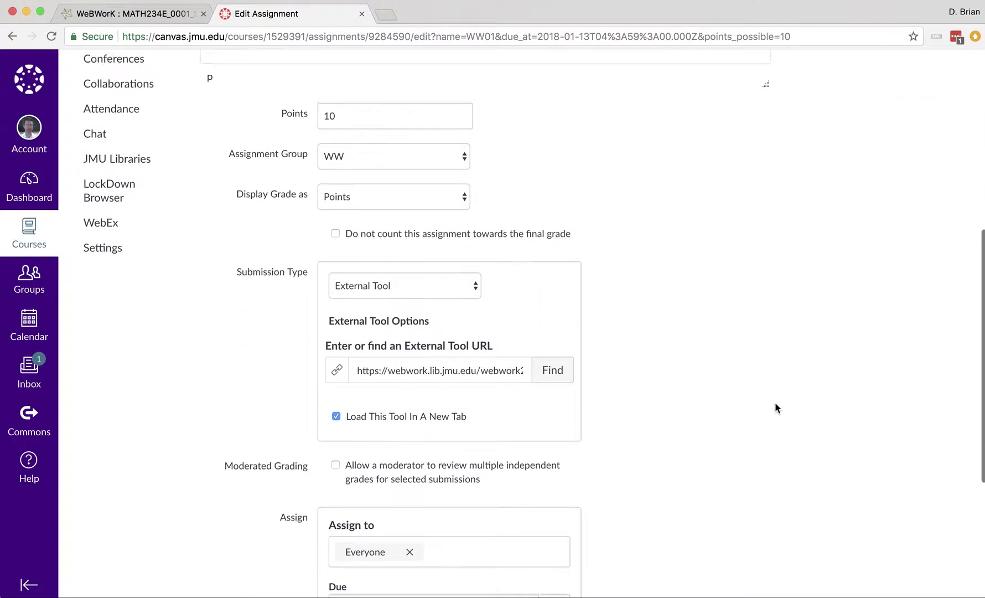
{"action": "scroll", "coordinate": [774, 407], "scroll_direction": "up", "scroll_amount": 7}
{"action": "scroll", "coordinate": [728, 367], "scroll_direction": "down", "scroll_amount": 12}
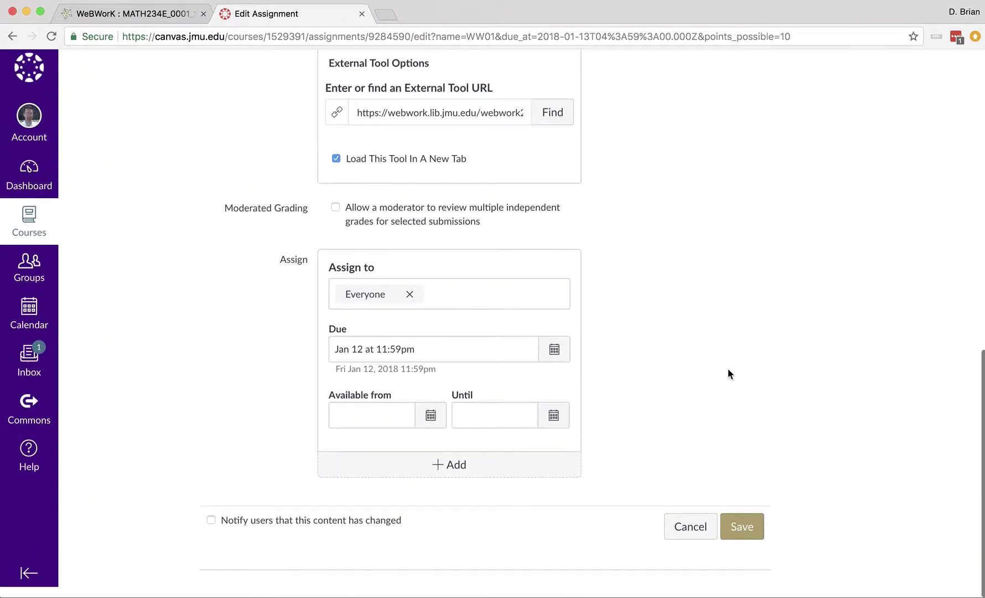
{"action": "left_click", "coordinate": [755, 535]}
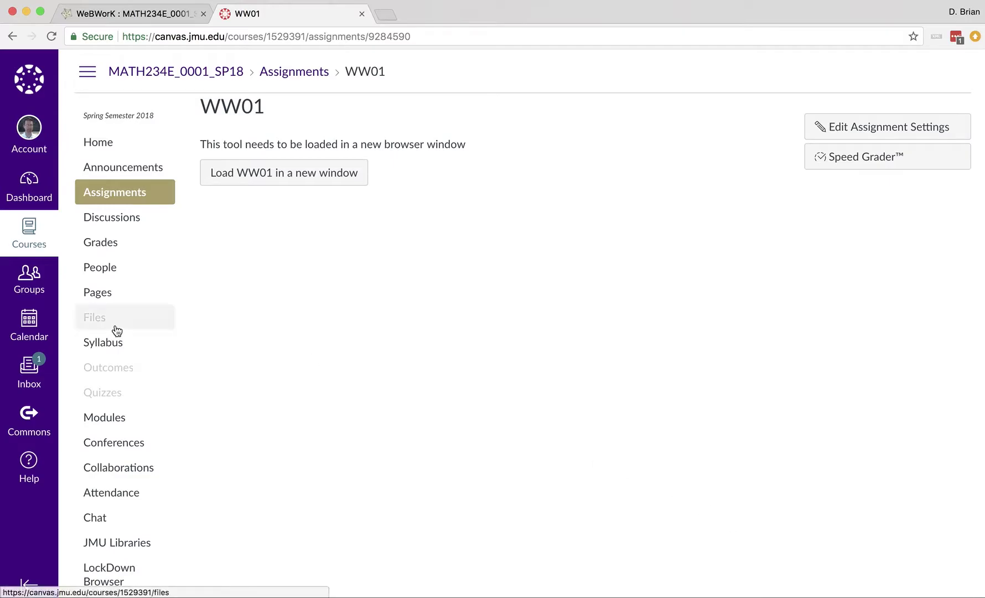
- From the Assignments list, open WW01 and load the WeBWorK WW 01 set in a new tab
{"action": "left_click", "coordinate": [104, 198]}
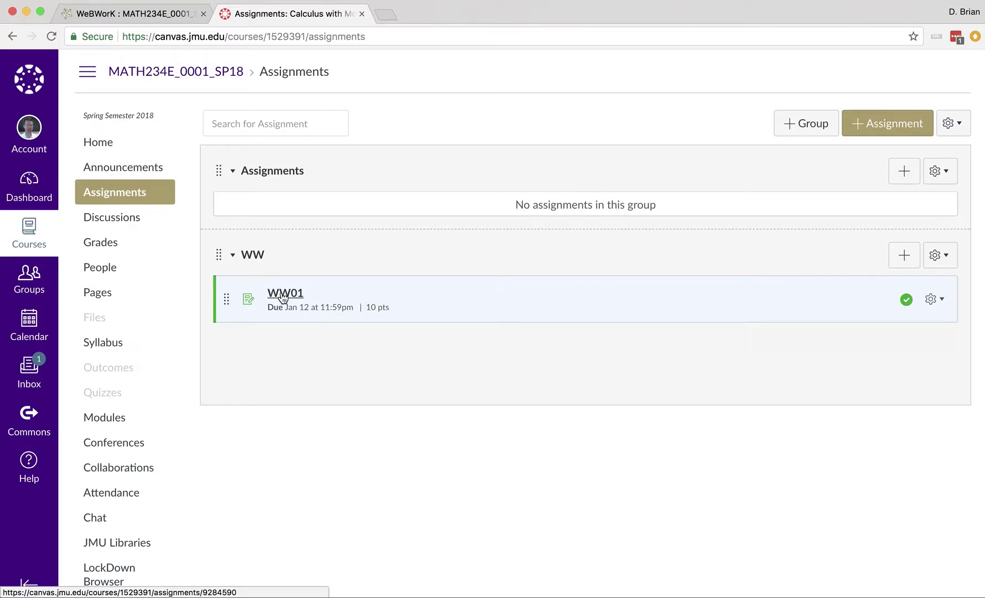
{"action": "left_click", "coordinate": [283, 296]}
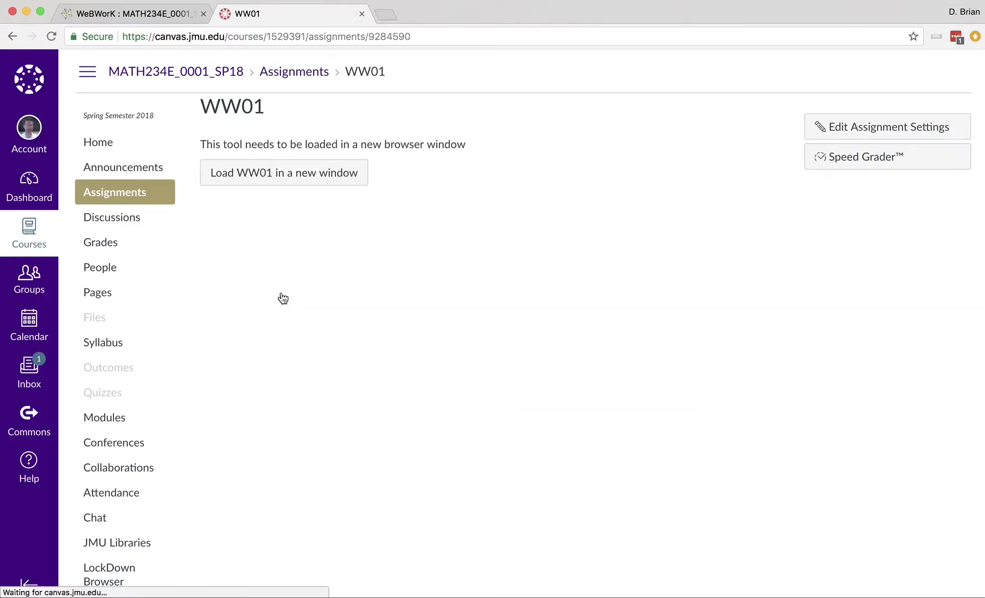
{"action": "left_click", "coordinate": [251, 174]}
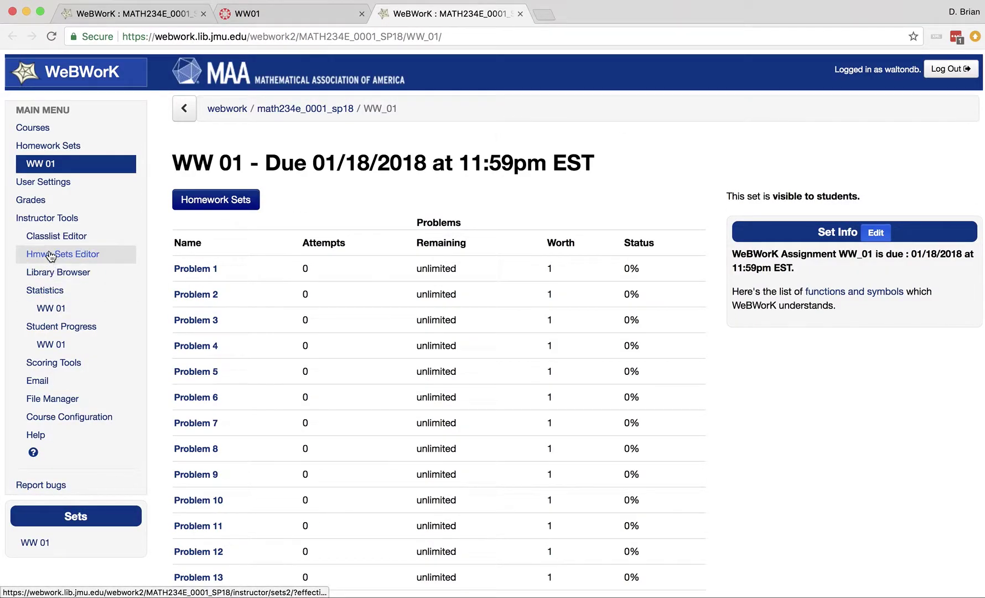
- Show the Homework Sets list and highlight the WW 01 note about logging in via Canvas
{"action": "left_click", "coordinate": [40, 147]}
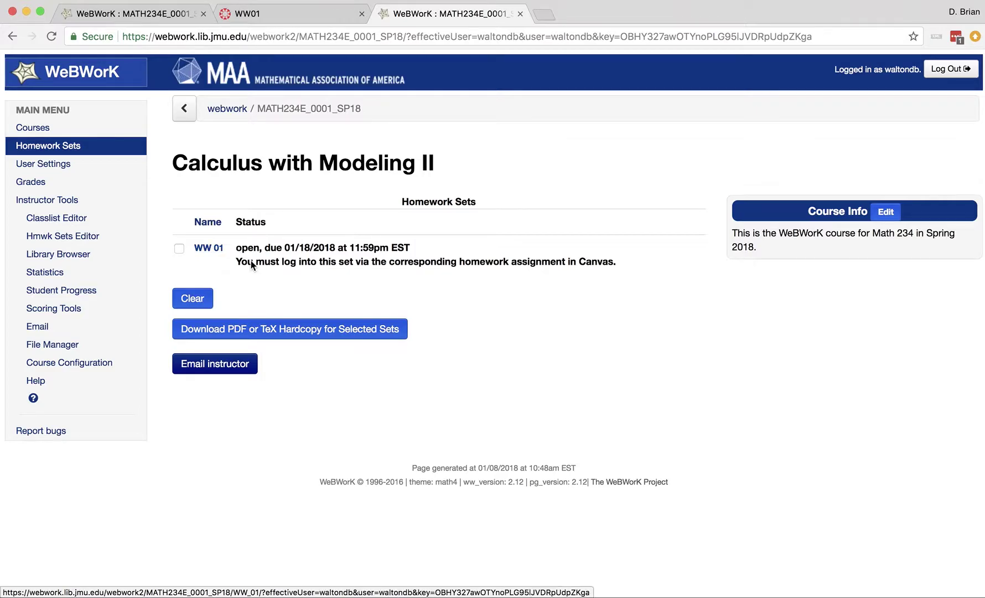
{"action": "left_click_drag", "start_coordinate": [236, 262], "coordinate": [664, 269]}
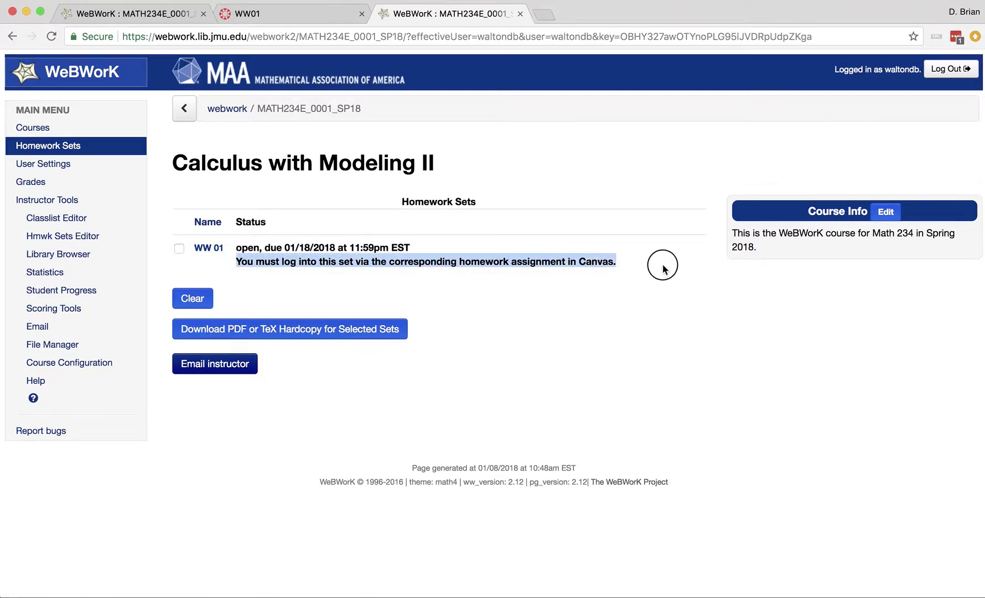